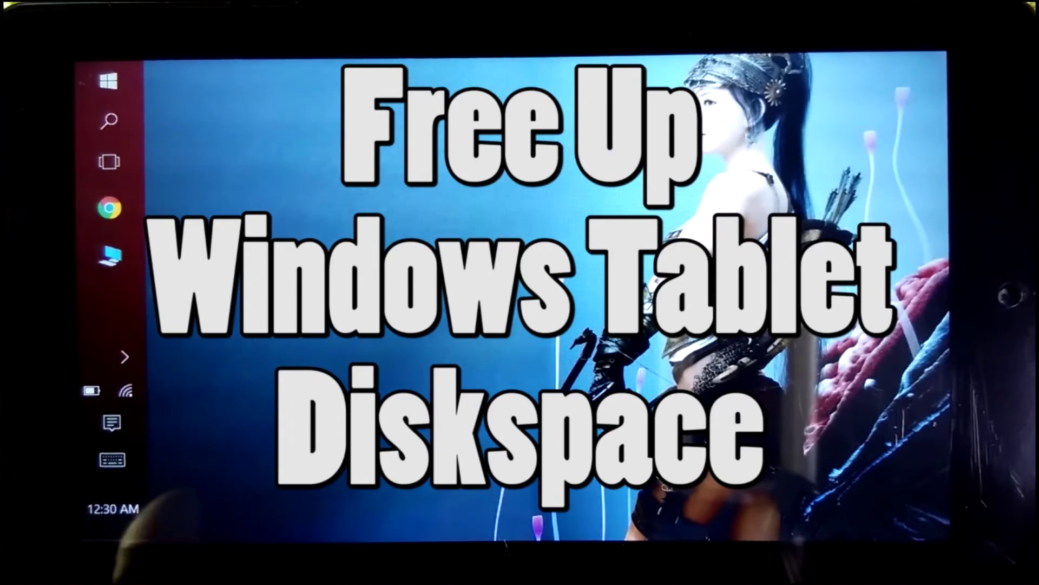
- Open This PC and select both drives, showing C: with only 468 MB free of 14.5 GB
click(109, 255)
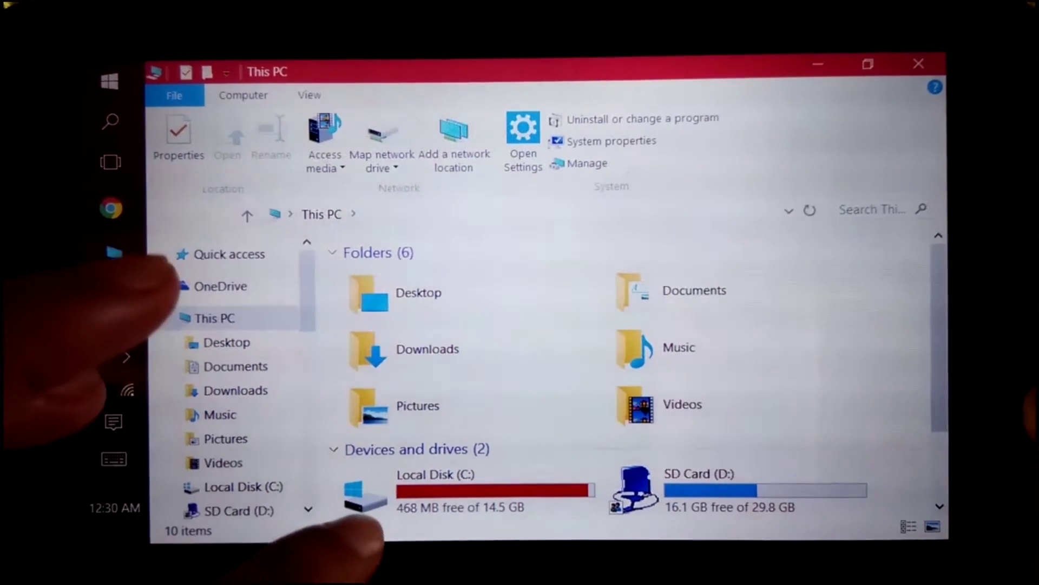
click(417, 450)
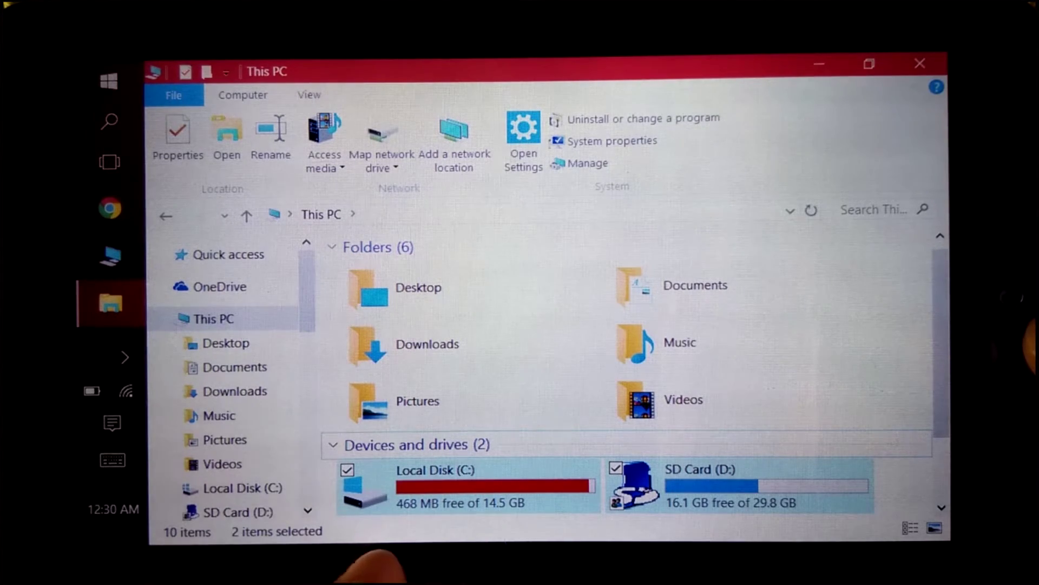
- Open the %temp% temporary files folder through the Run dialog
click(109, 121)
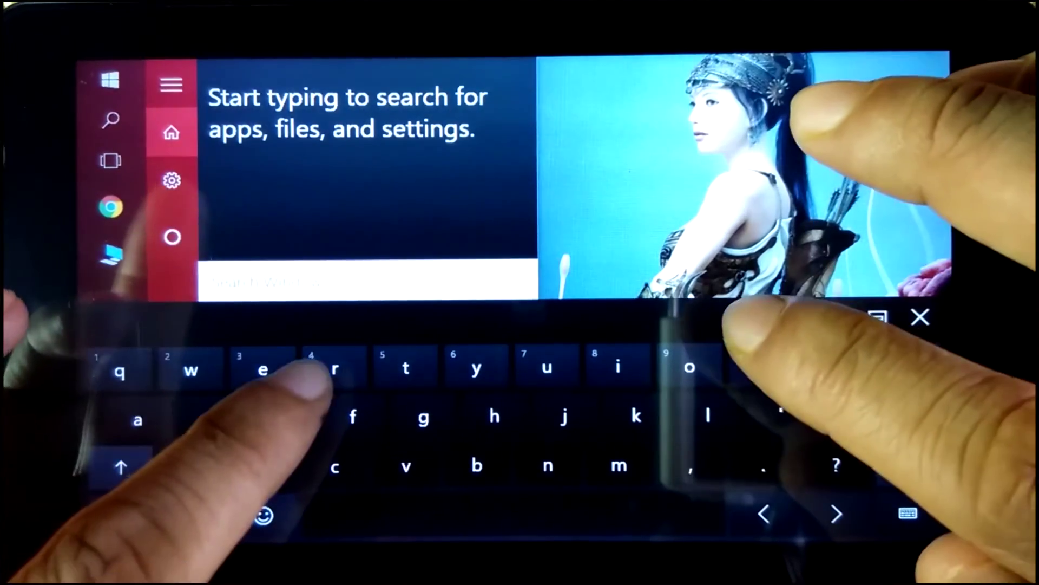
text(run)
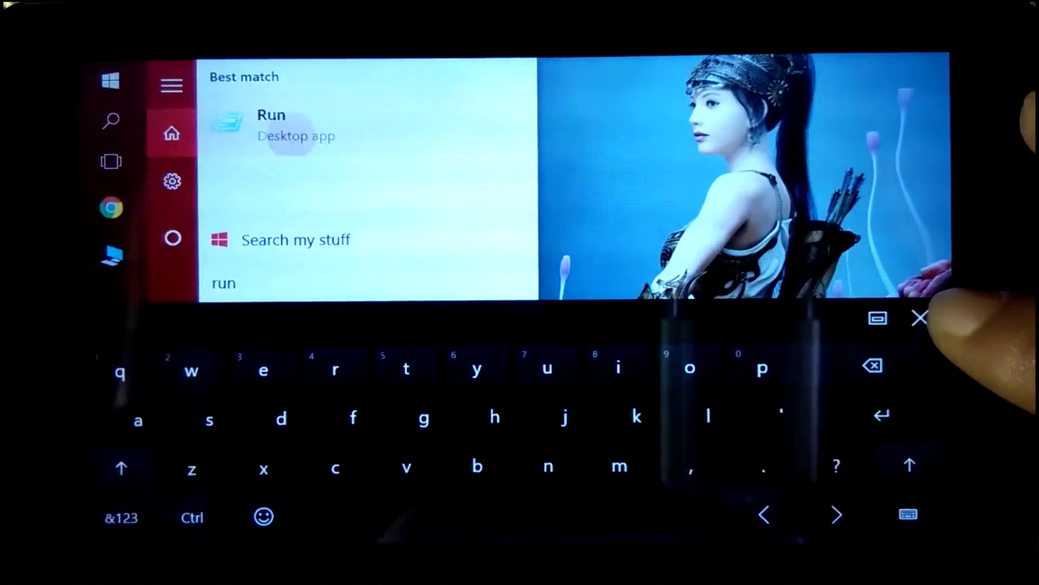
click(295, 135)
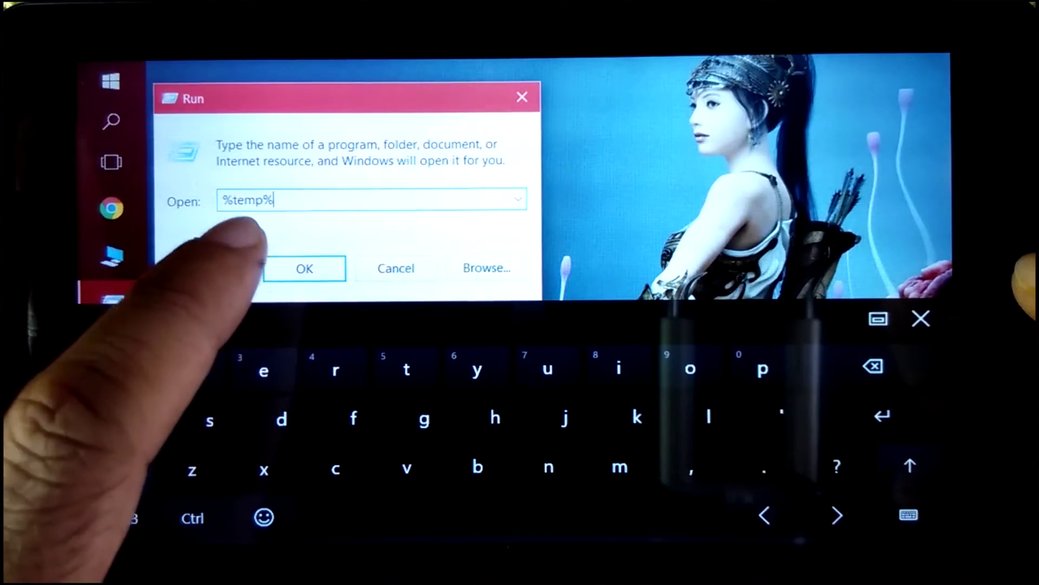
click(304, 268)
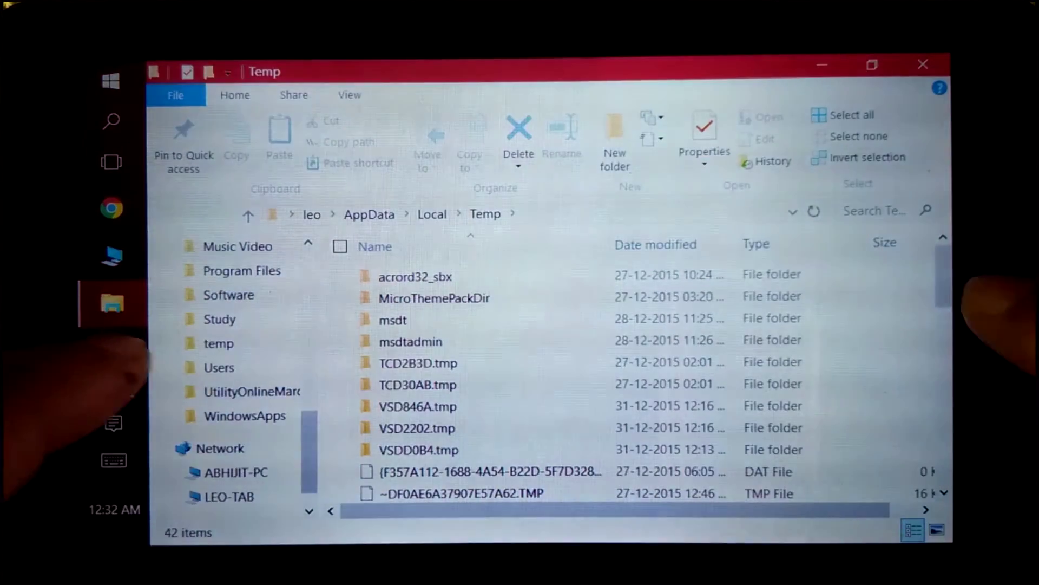
- Delete all 42 Temp items, granting permission and skipping the file still in use
click(342, 244)
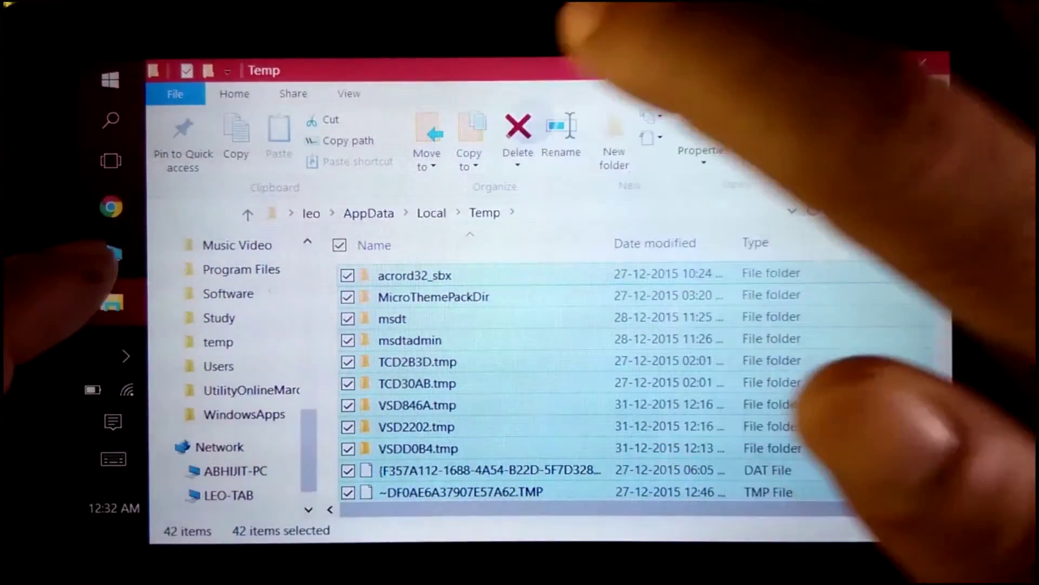
click(518, 130)
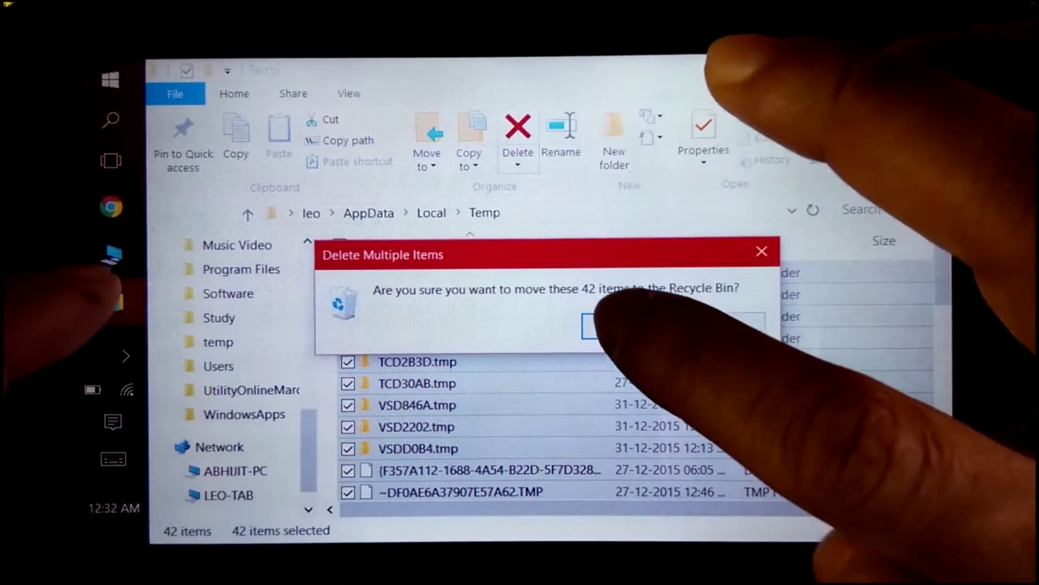
click(623, 326)
click(433, 255)
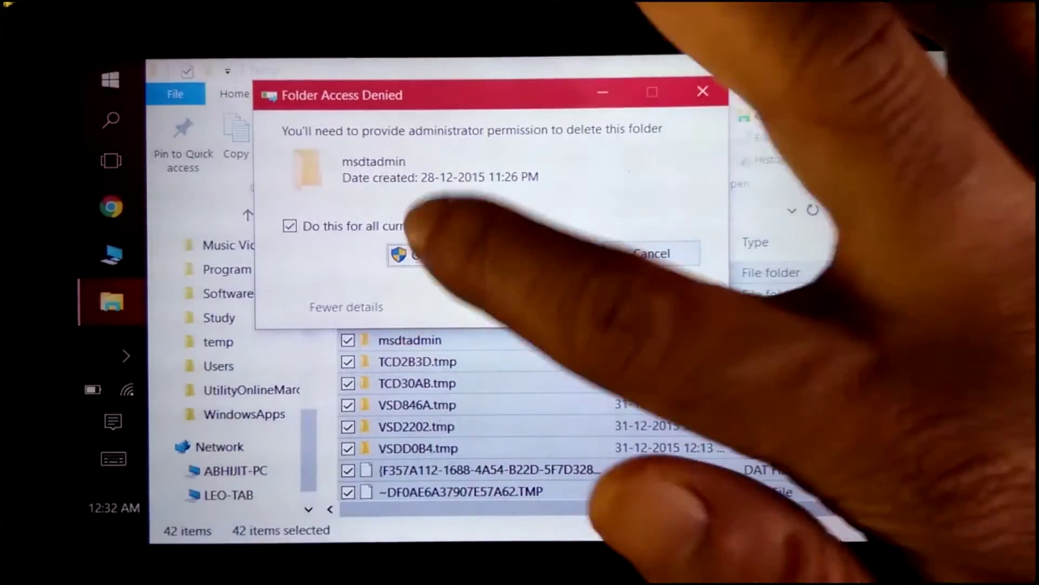
click(550, 317)
click(821, 63)
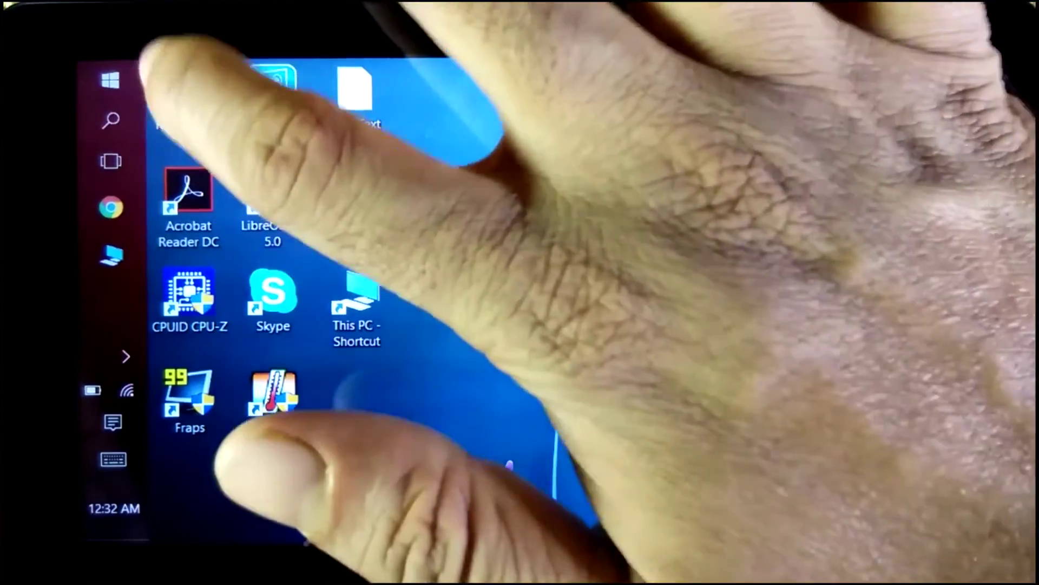
- Empty the Recycle Bin's 43 items, granting administrator permission, then close the window
double_click(186, 89)
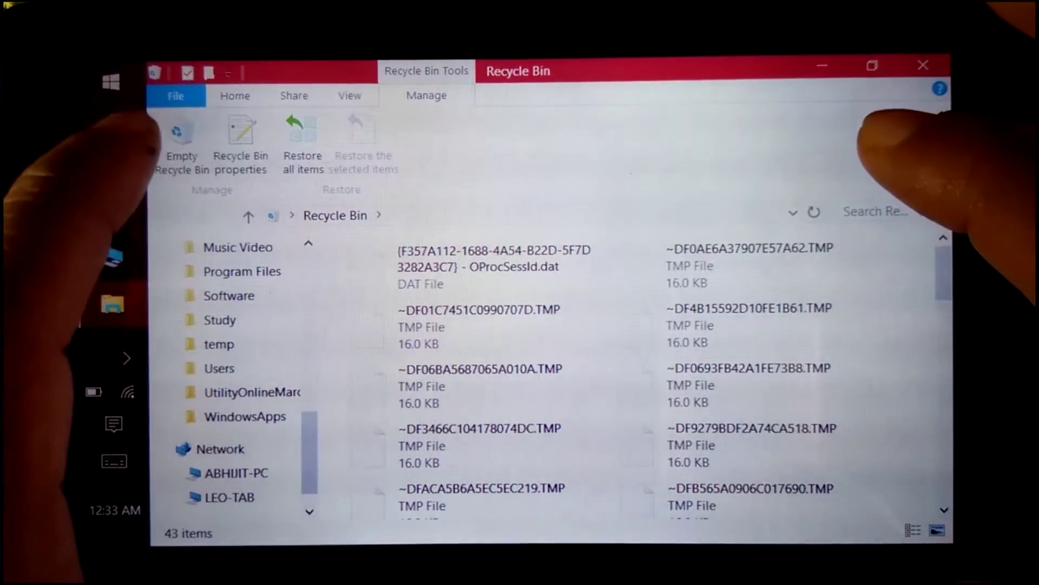
click(182, 143)
click(624, 327)
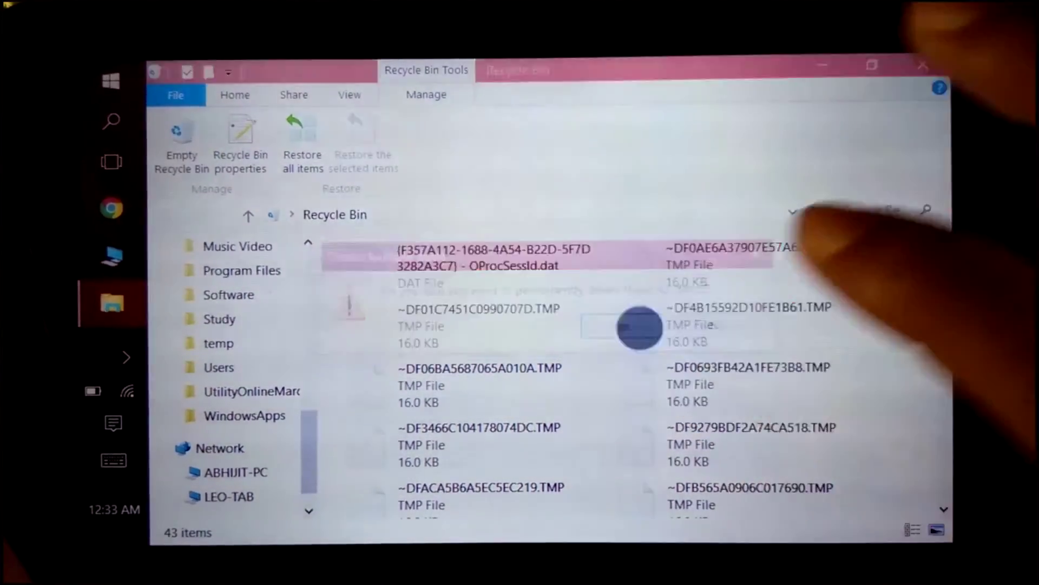
click(484, 255)
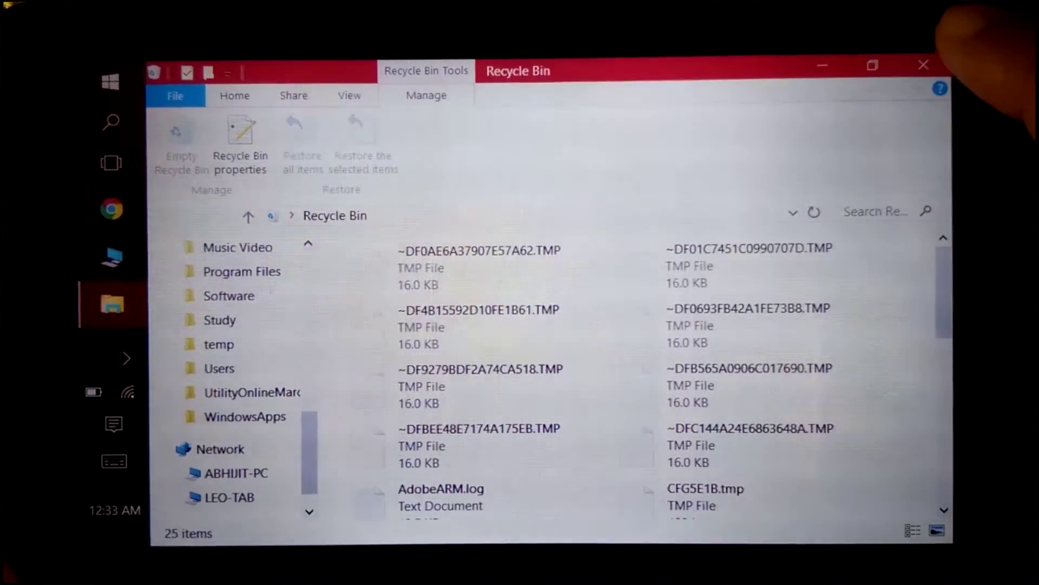
click(924, 65)
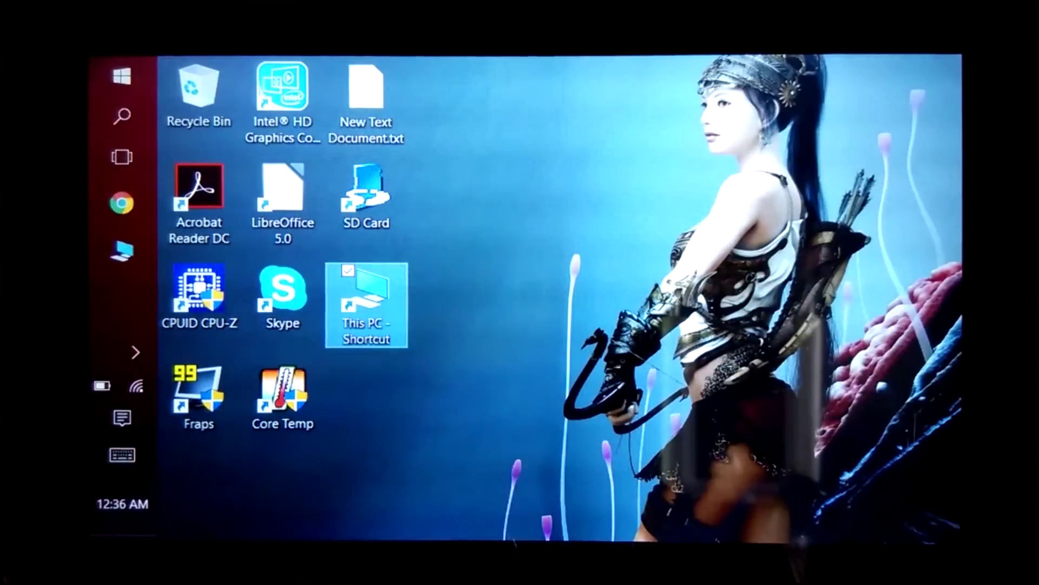
- Go to C:\Program Files and select the Microsoft Office folder
double_click(356, 303)
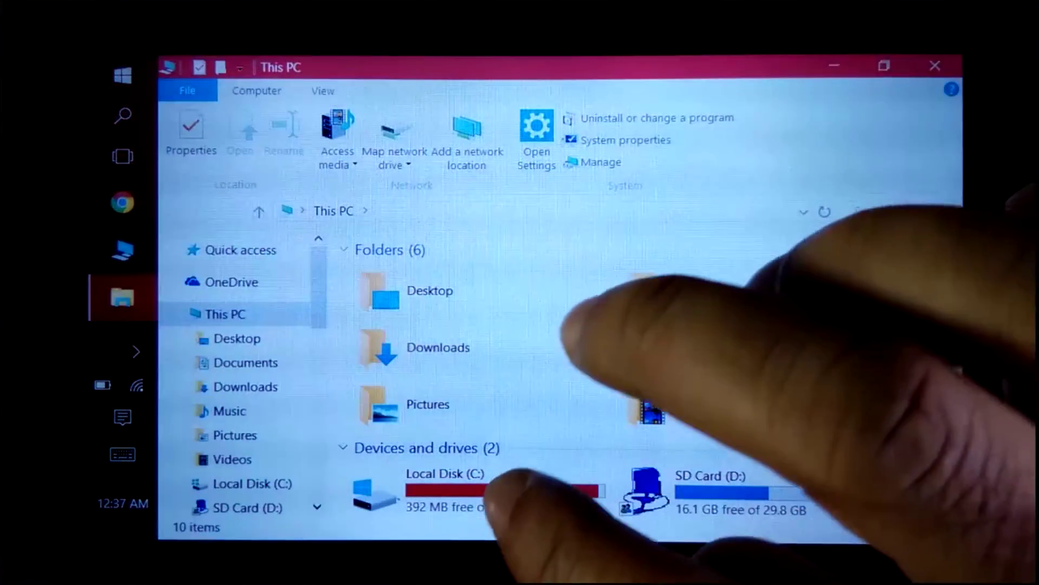
double_click(406, 482)
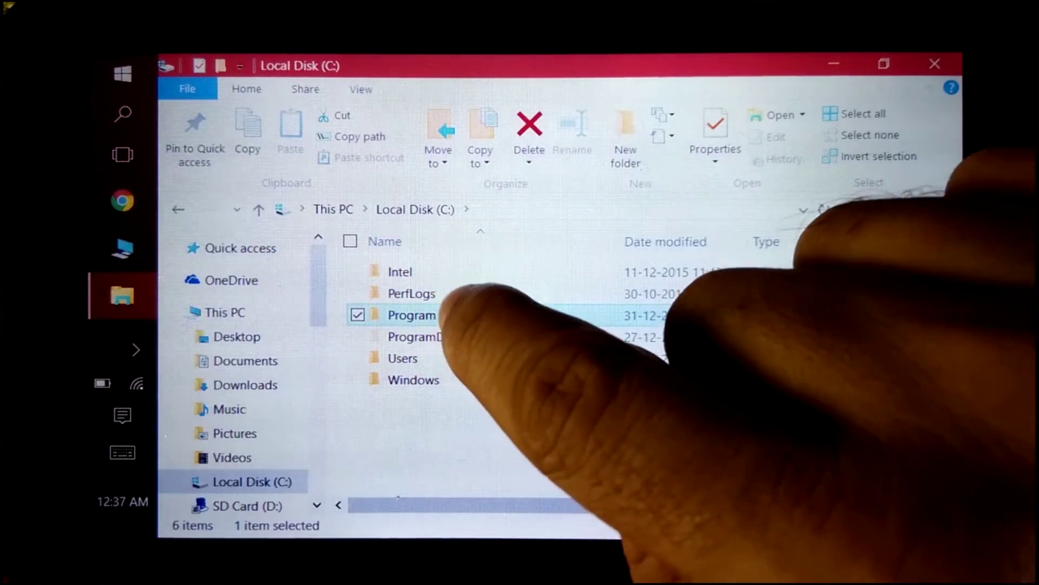
double_click(411, 315)
scroll(704, 325, down, 3)
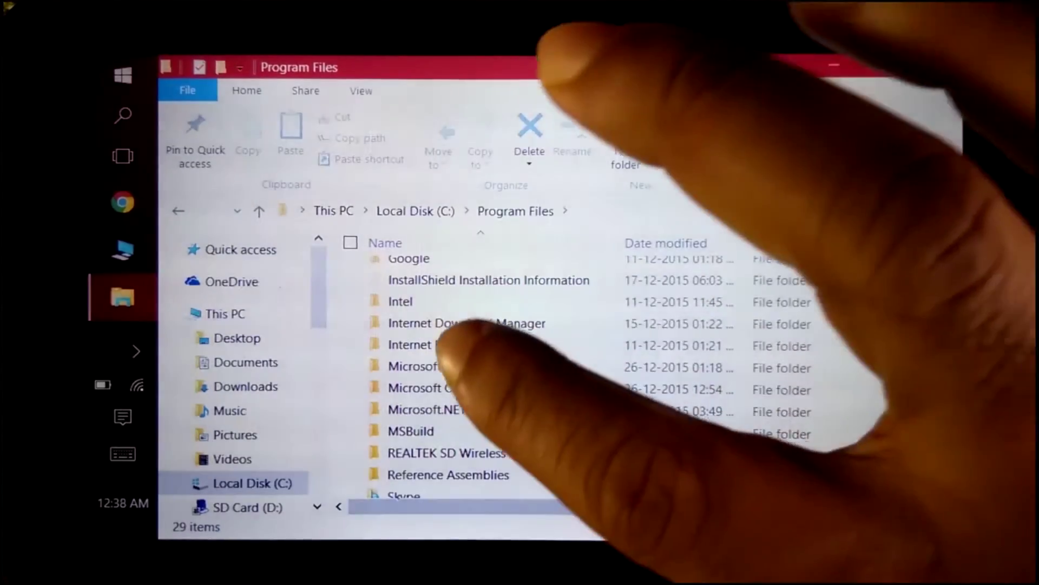
click(444, 366)
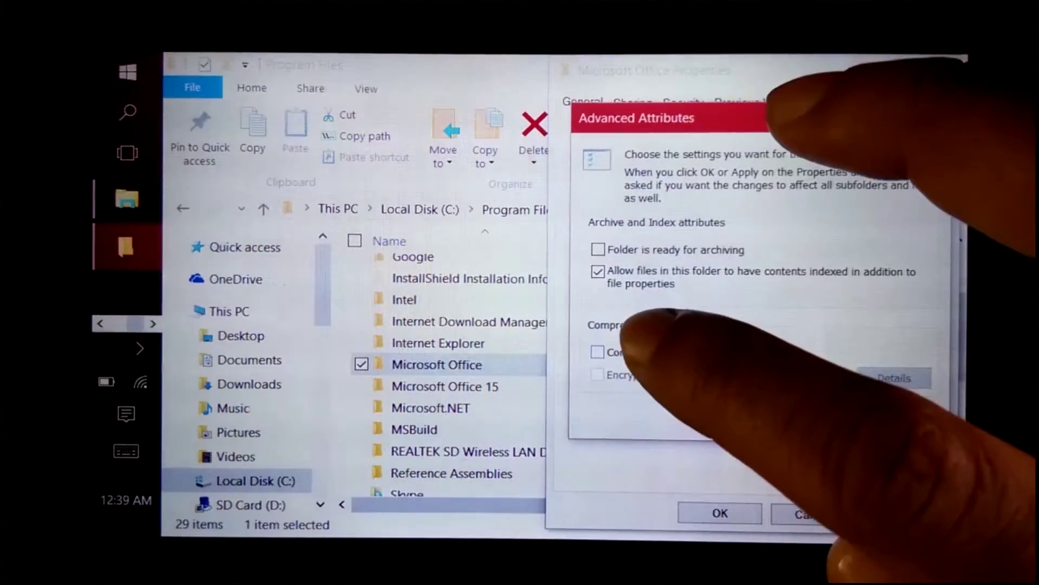
- Compress the Microsoft Office folder, its subfolders and files, granting administrator permission
click(598, 352)
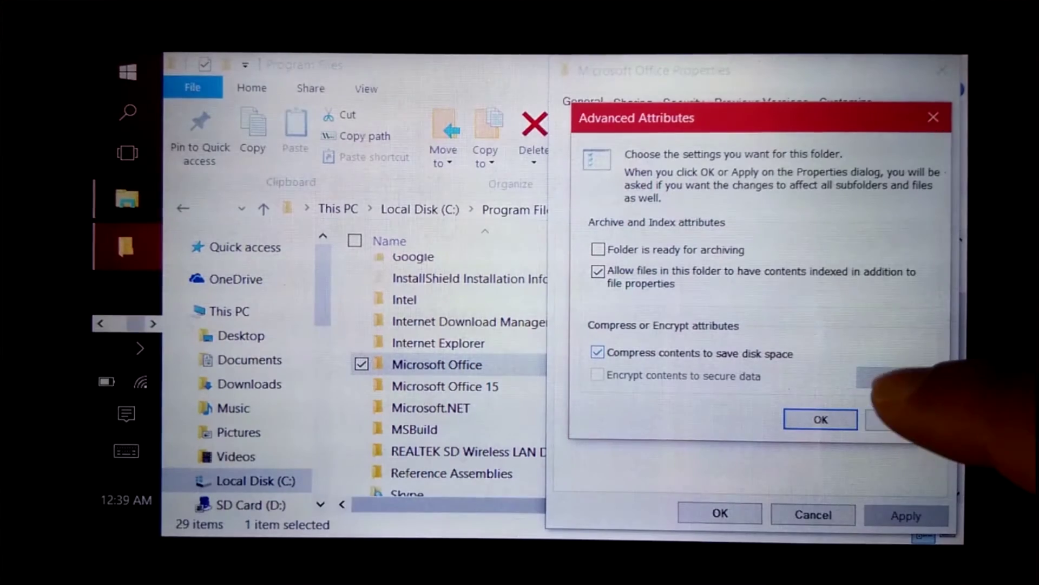
click(815, 418)
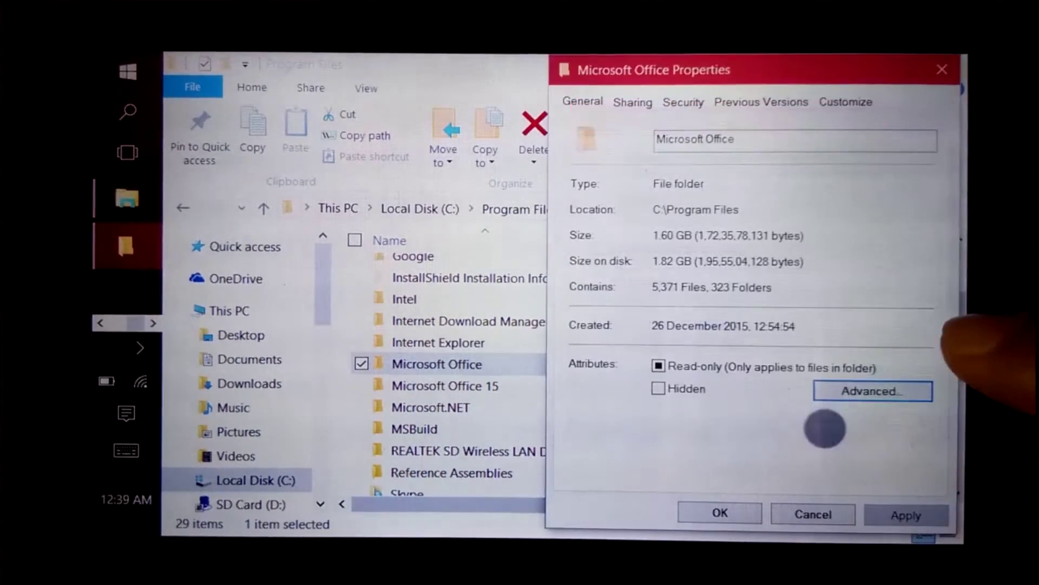
click(898, 514)
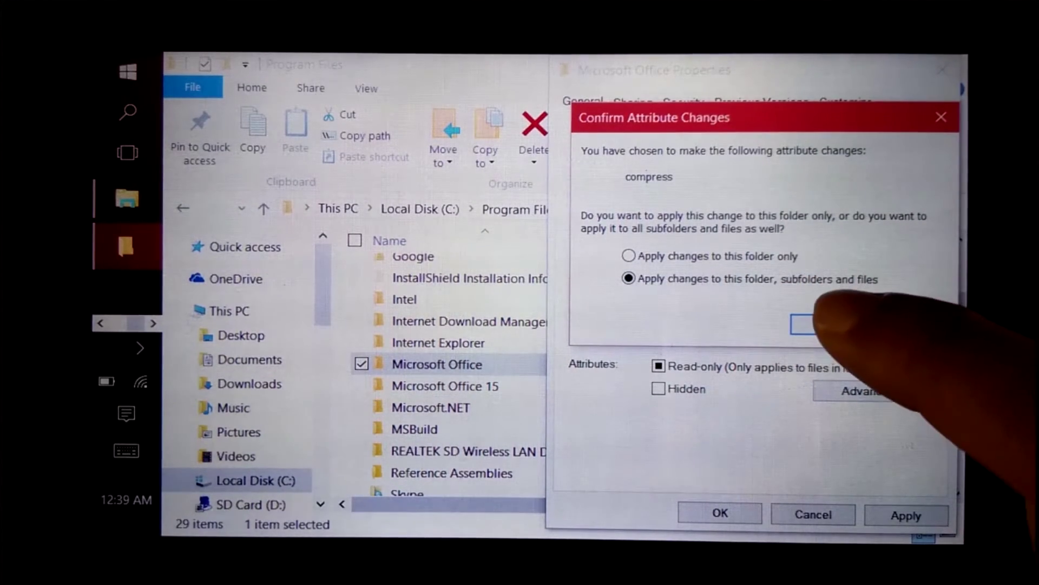
click(828, 325)
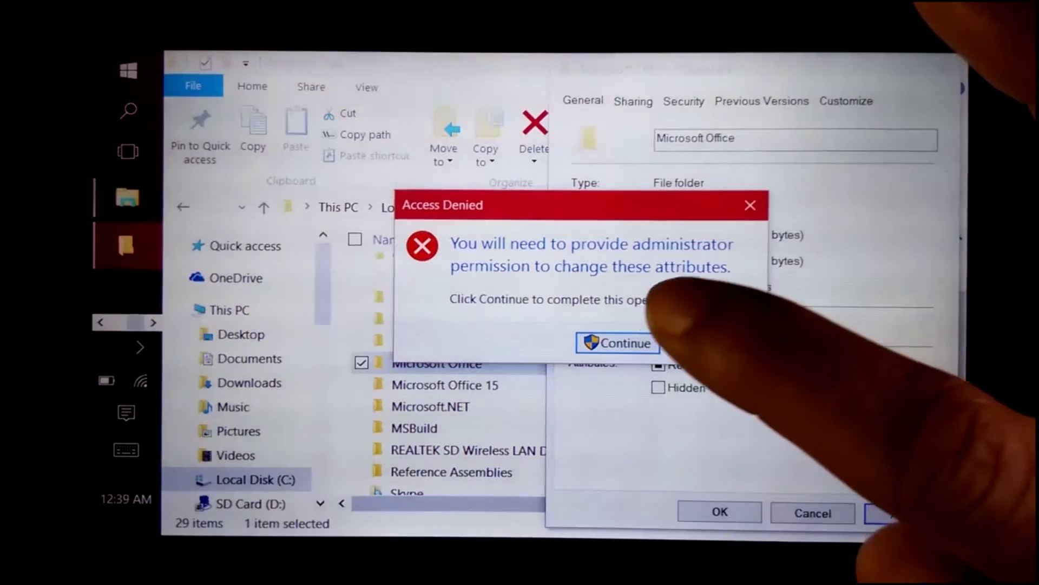
click(619, 344)
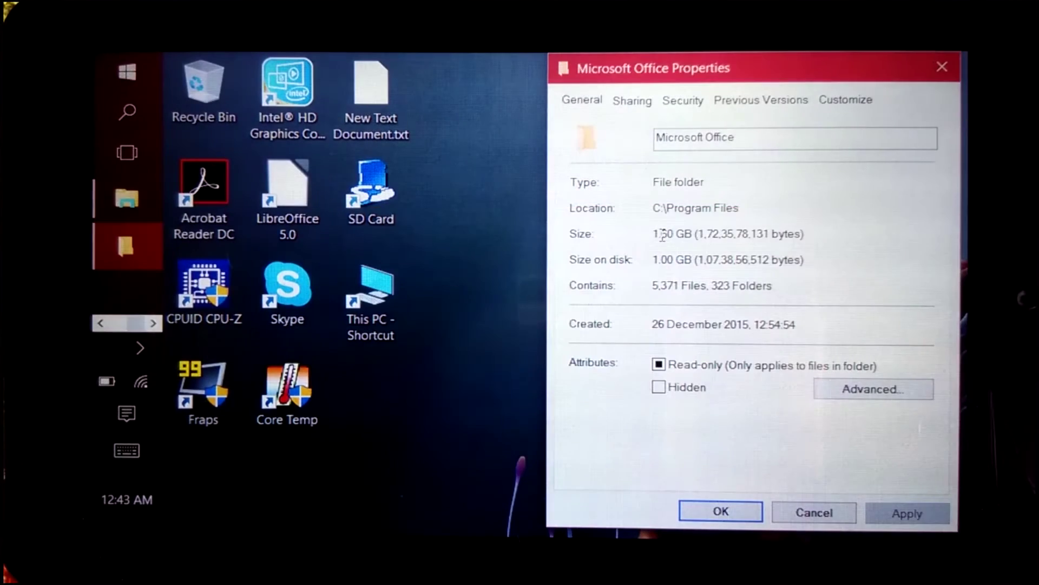
- Close the Office properties and open Advanced system settings from This PC's system info
key(Return)
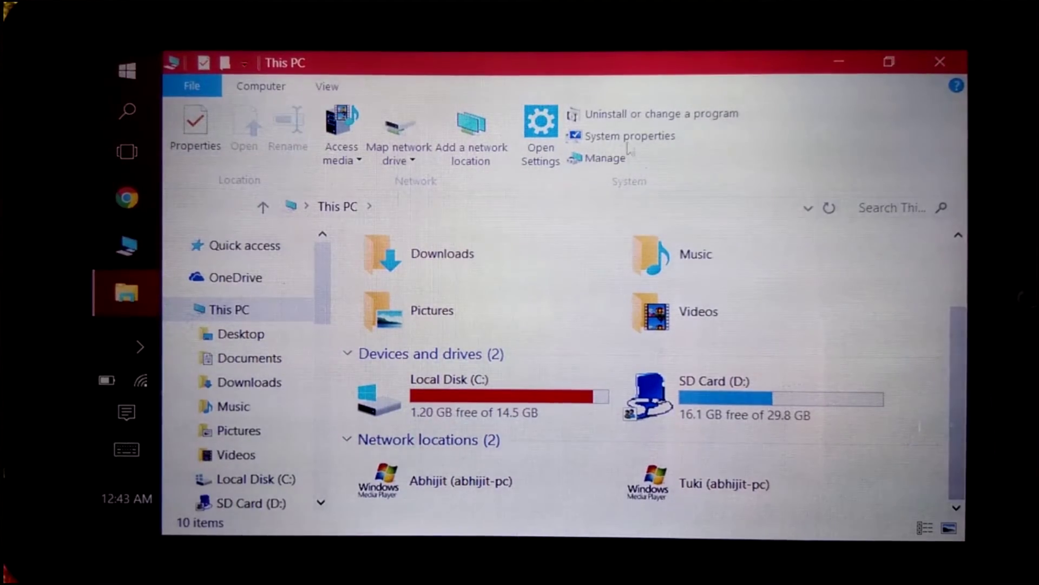
click(939, 60)
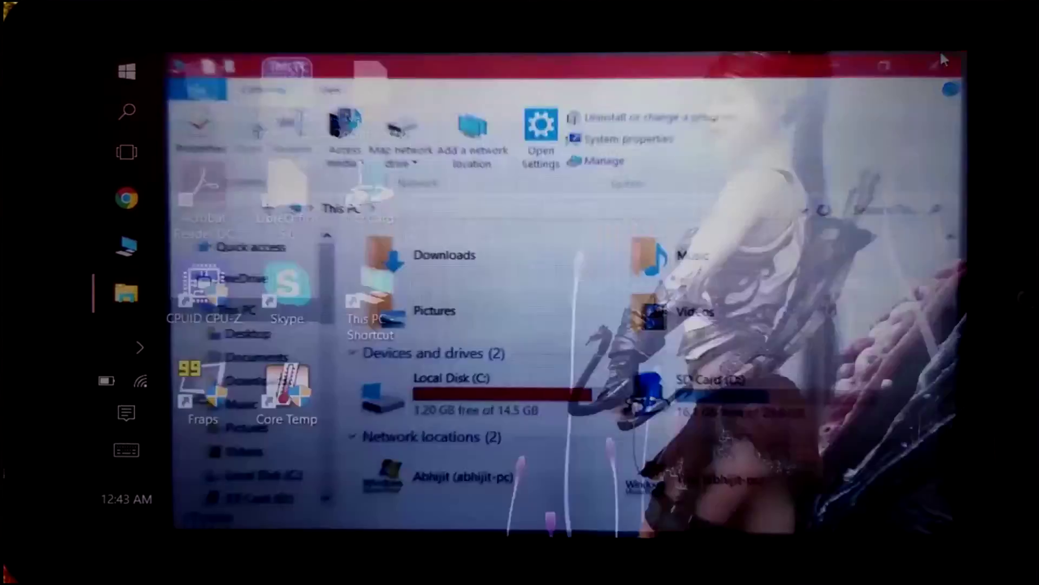
double_click(372, 173)
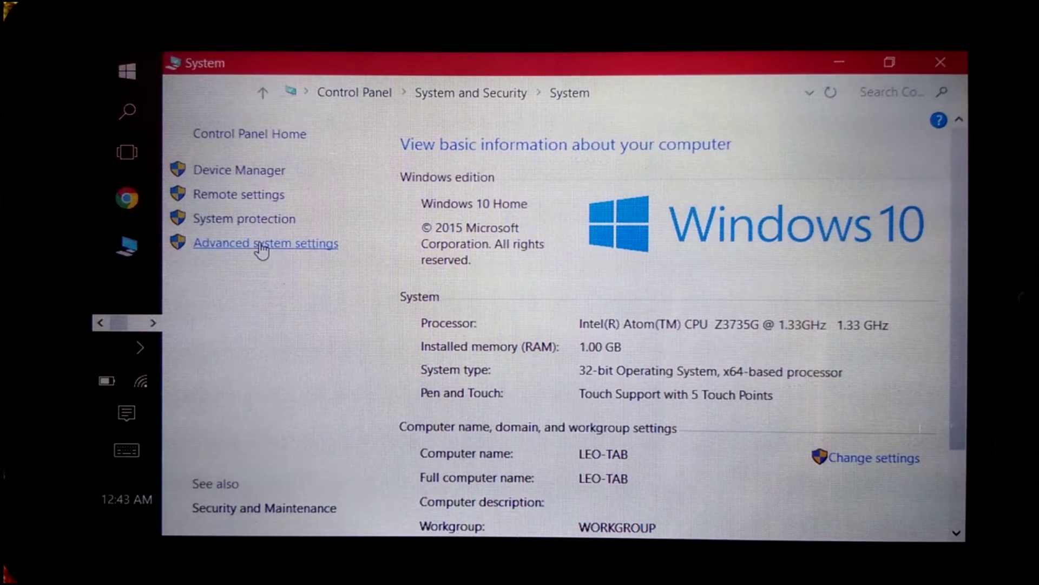
click(260, 245)
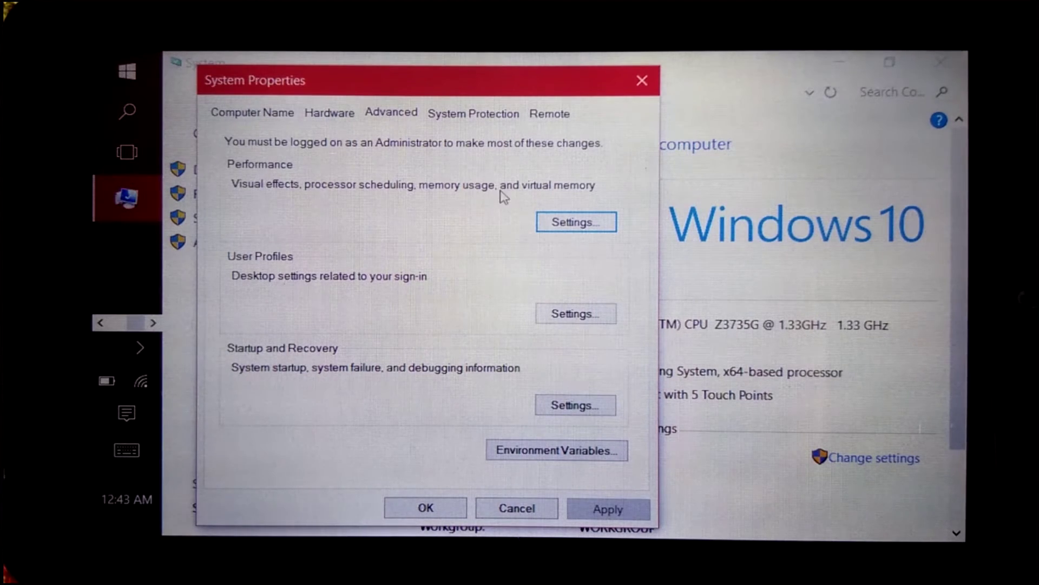
- Open Performance Options' Advanced tab and its virtual memory settings
click(568, 227)
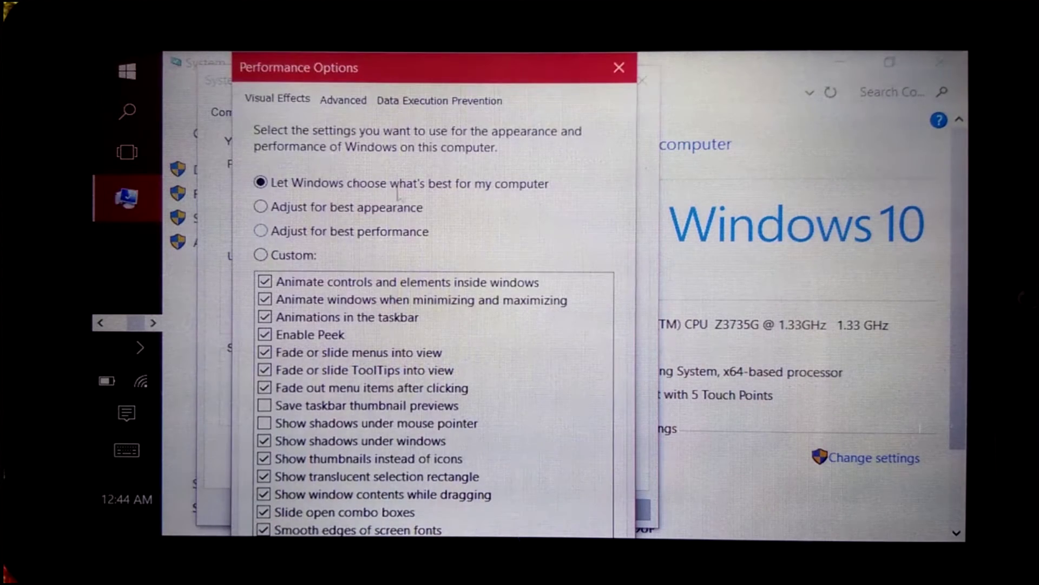
click(343, 100)
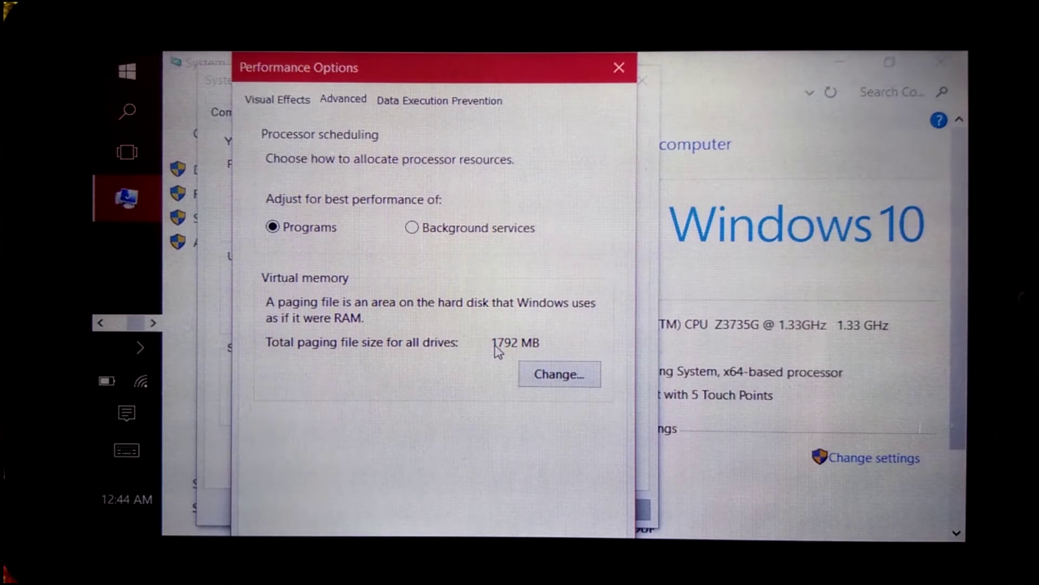
click(556, 375)
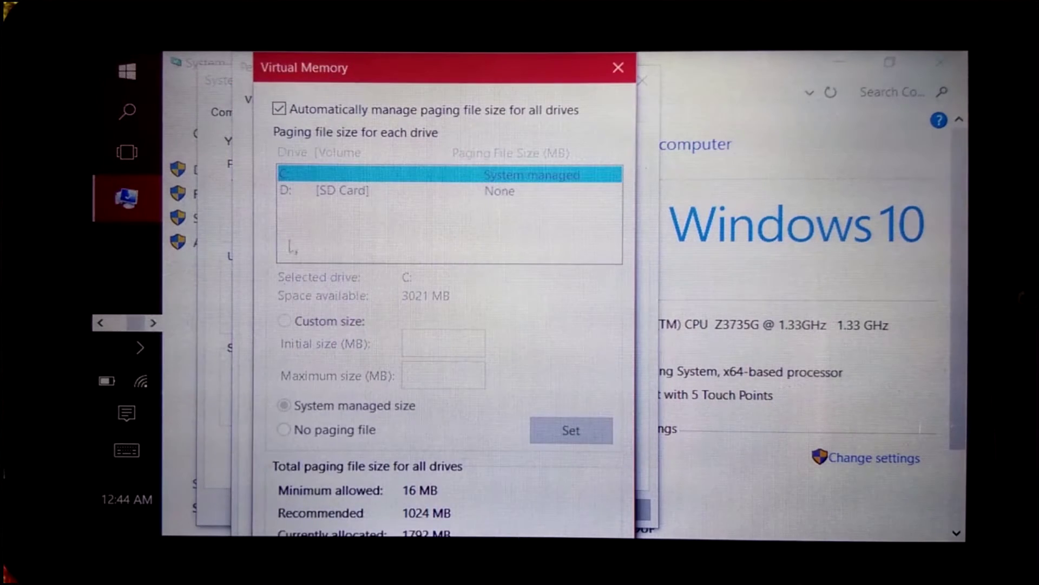
- Give C: a custom 1024–1300 MB paging file instead of automatic, then restart Windows
click(281, 109)
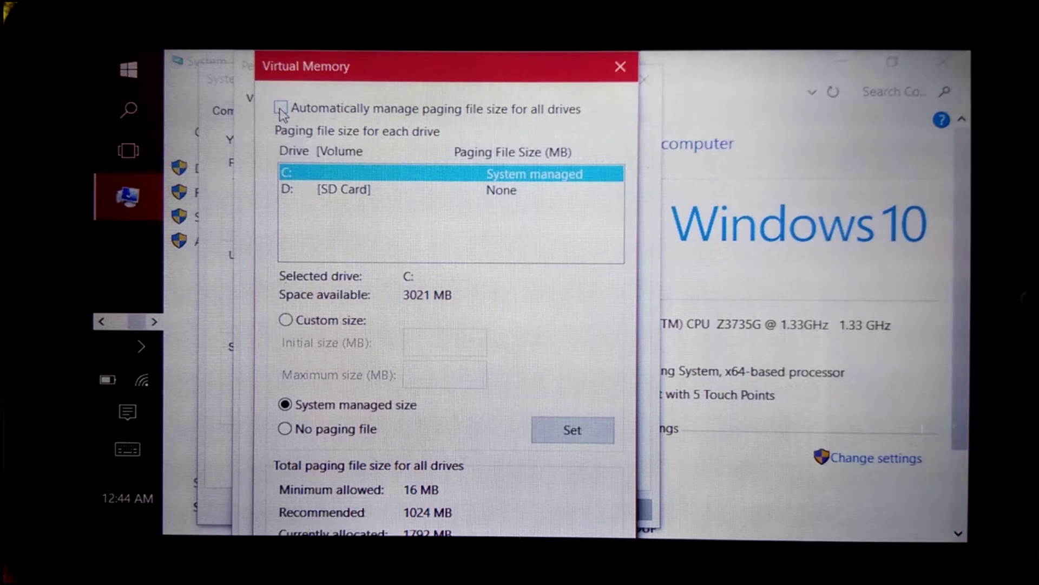
click(286, 321)
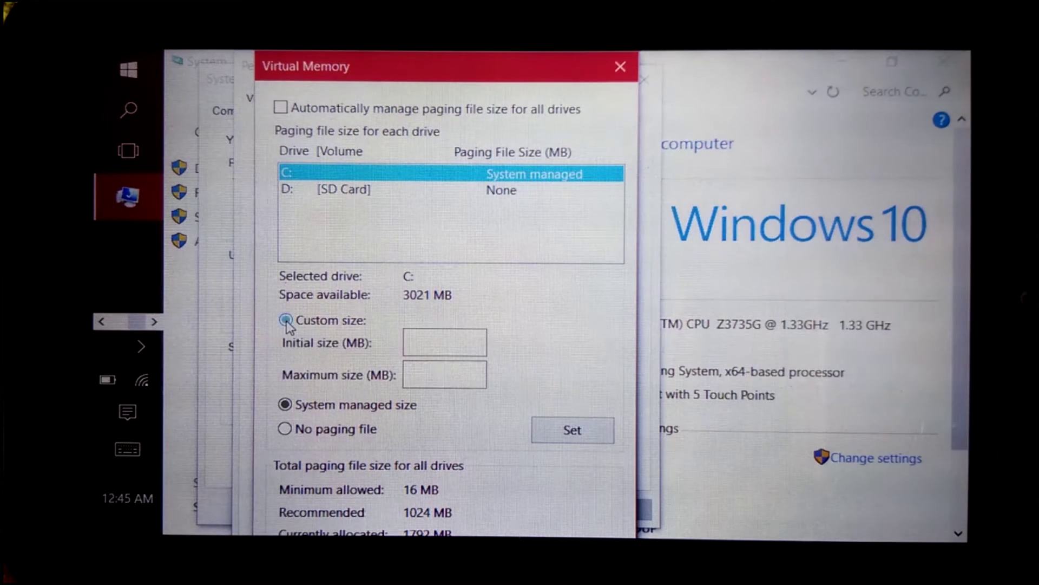
click(414, 338)
text(1024)
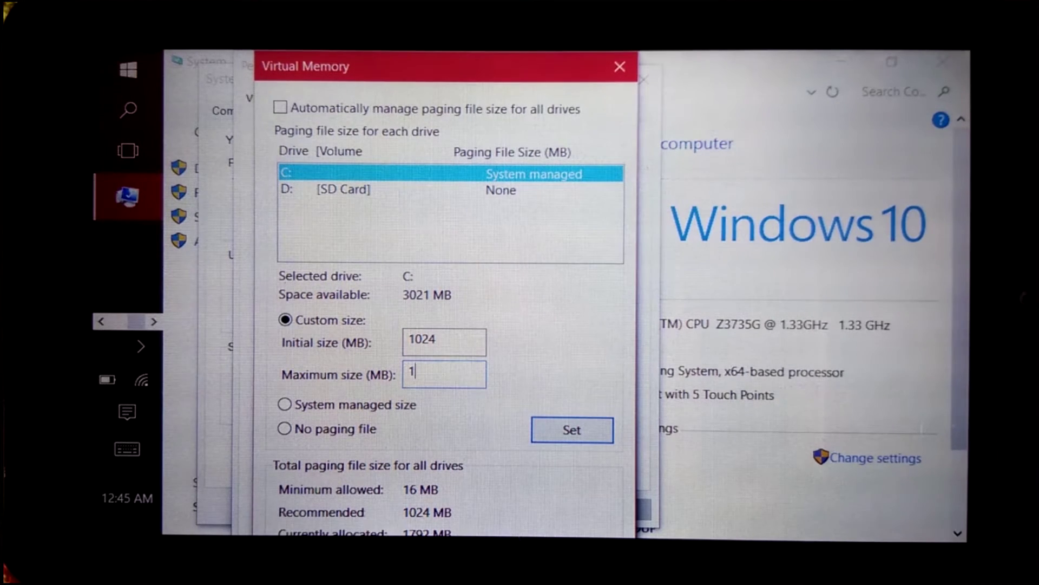
text(00)
click(571, 430)
click(343, 189)
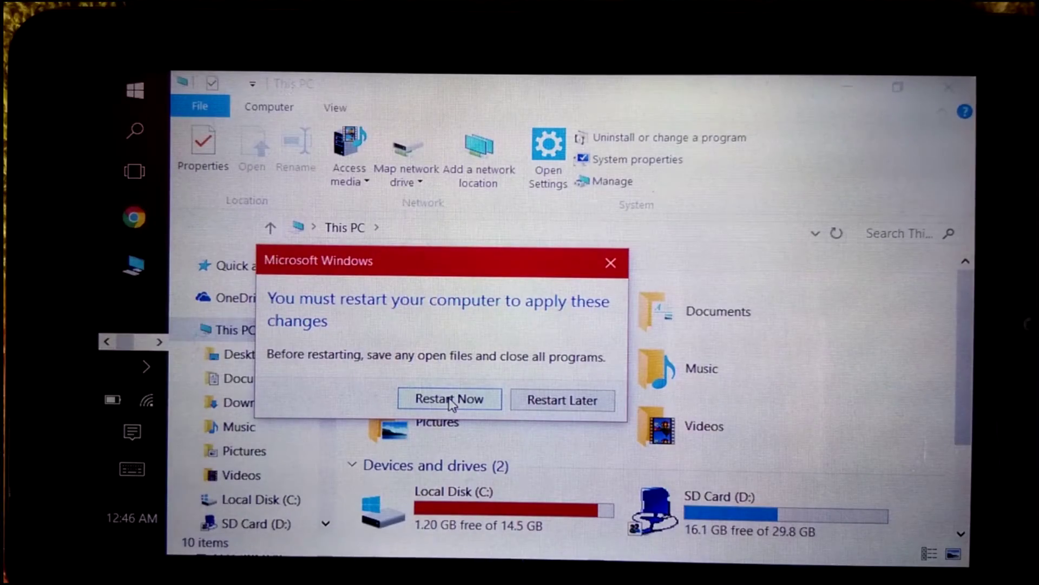
click(449, 399)
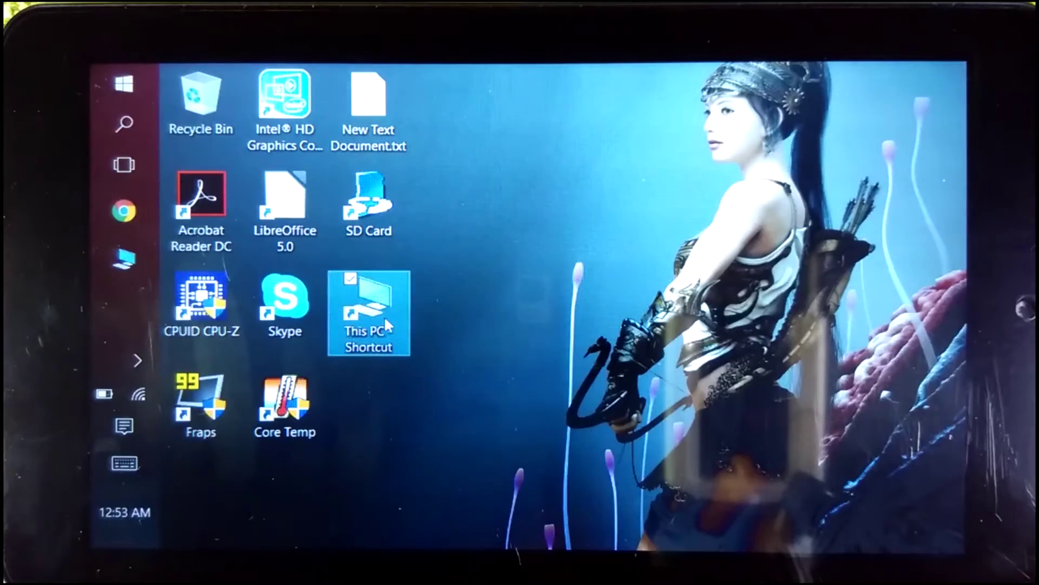
- Confirm C: has 2.02 GB free, scroll through installed programs, then close the Downloads window
double_click(379, 310)
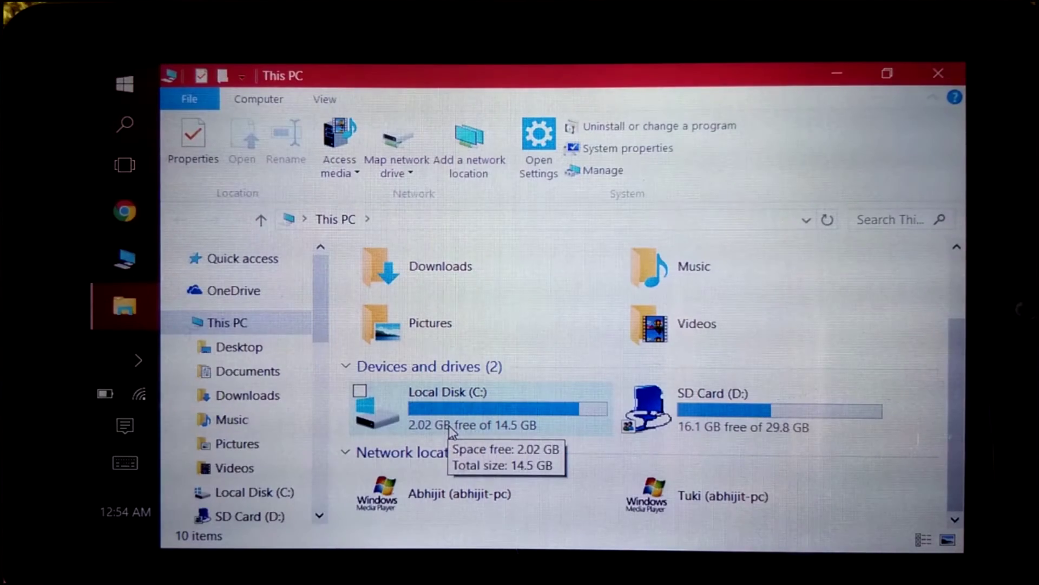
click(449, 425)
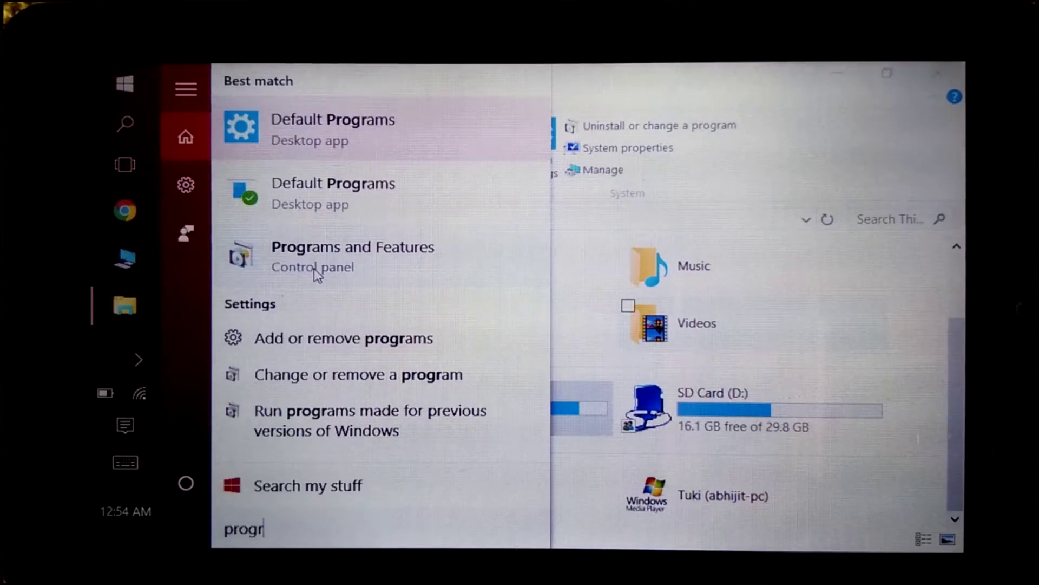
click(315, 271)
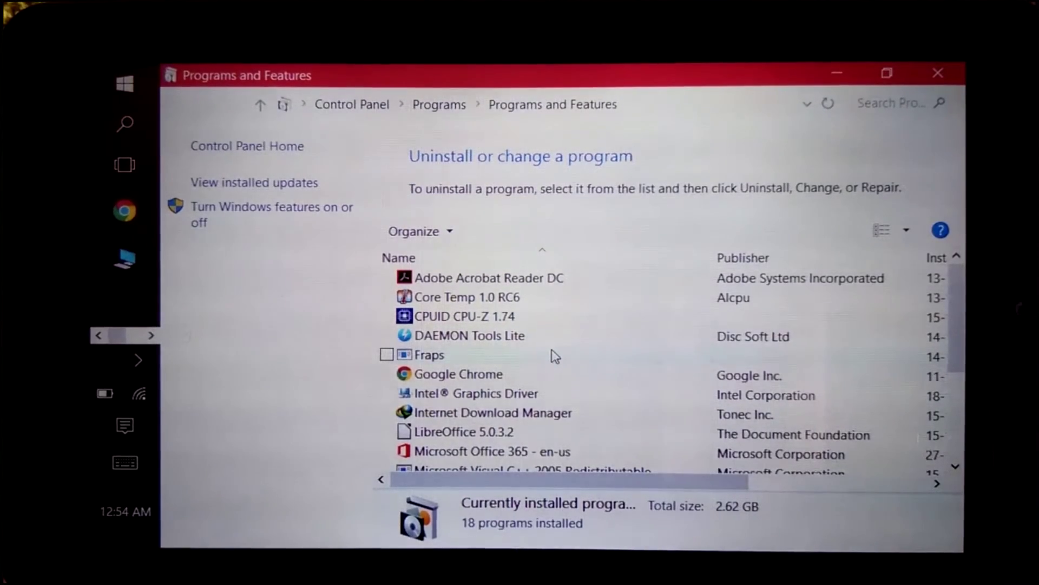
scroll(551, 349, down, 3)
scroll(603, 404, up, 1)
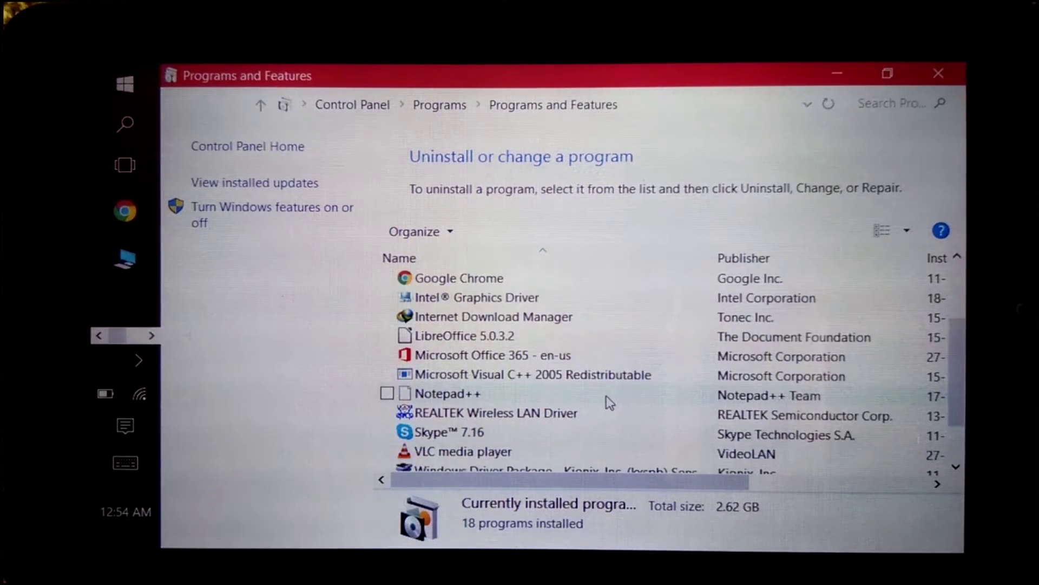
scroll(608, 399, up, 1)
scroll(610, 399, down, 1)
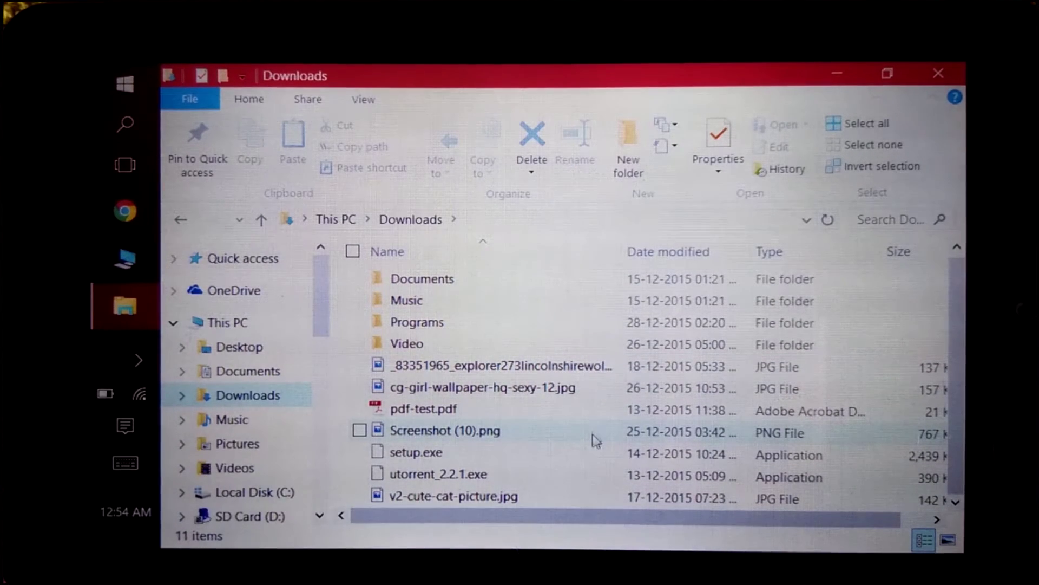
mouse_move(594, 429)
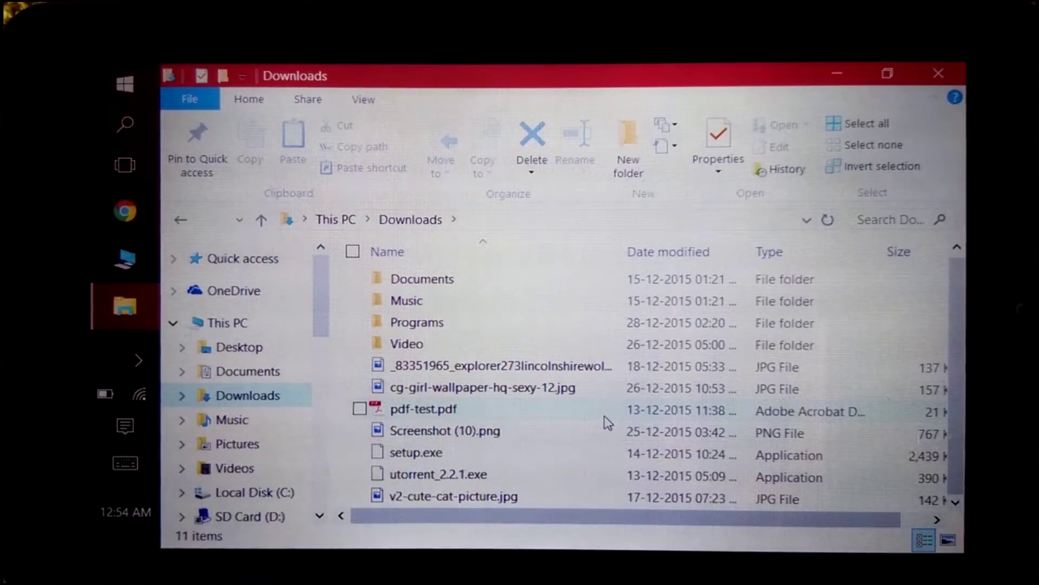
click(942, 70)
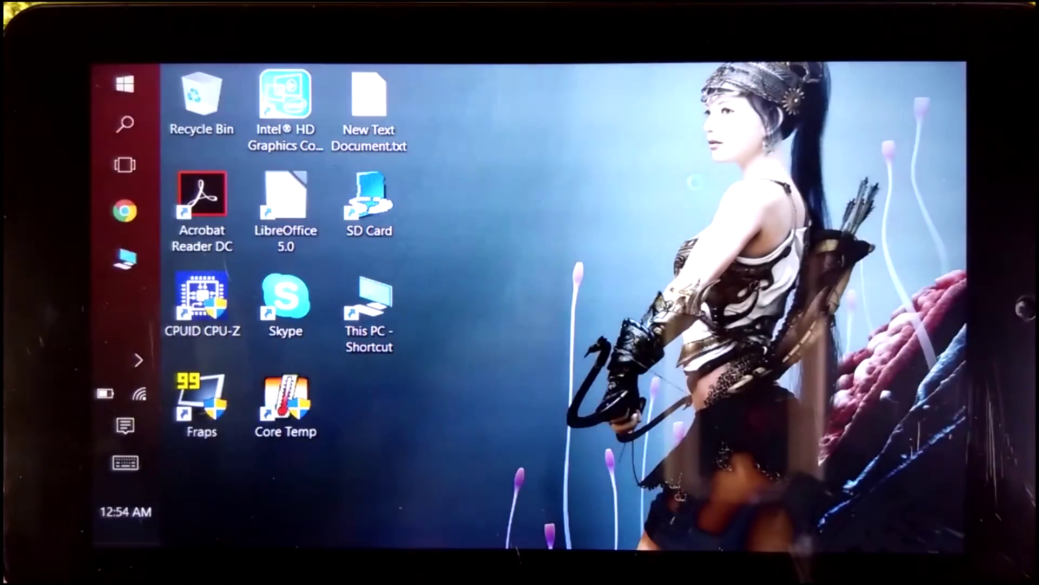
- Show the viewer's SD card install request, then launch Edge and start a search
right_click(703, 184)
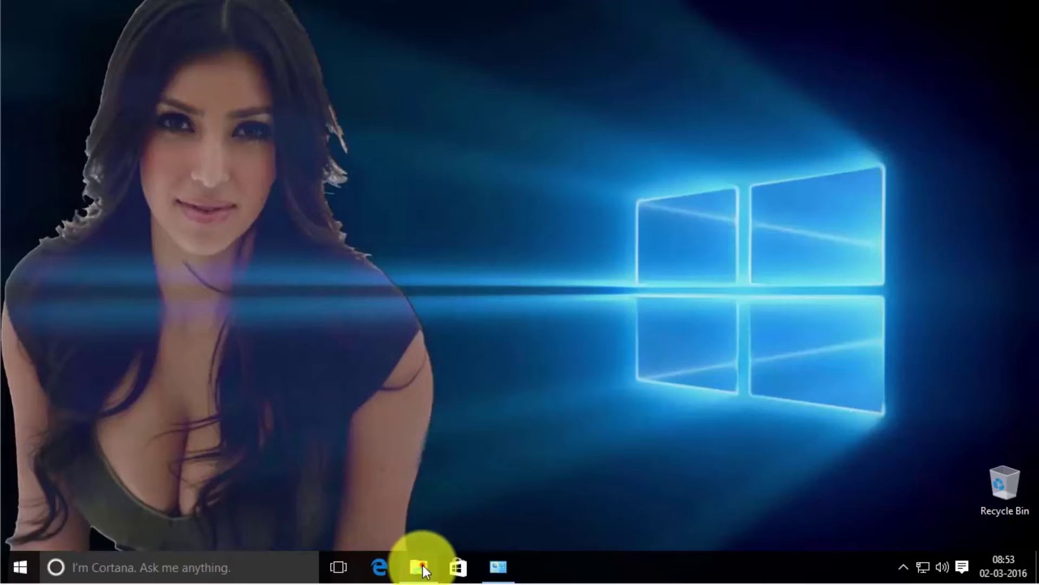
click(382, 567)
click(342, 161)
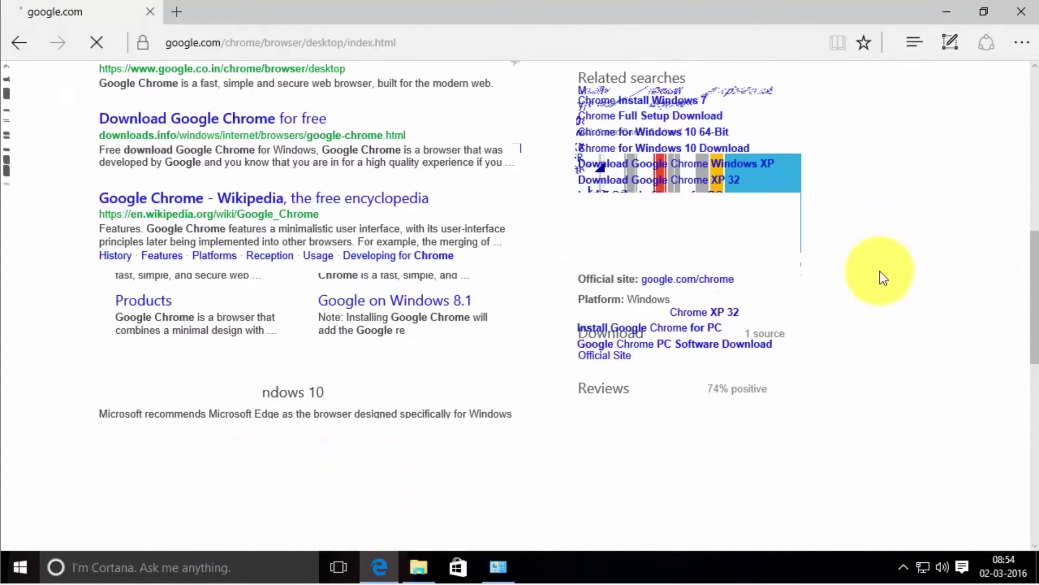
- Download Chrome for Windows, opting in to usage statistics and accepting the terms
click(507, 291)
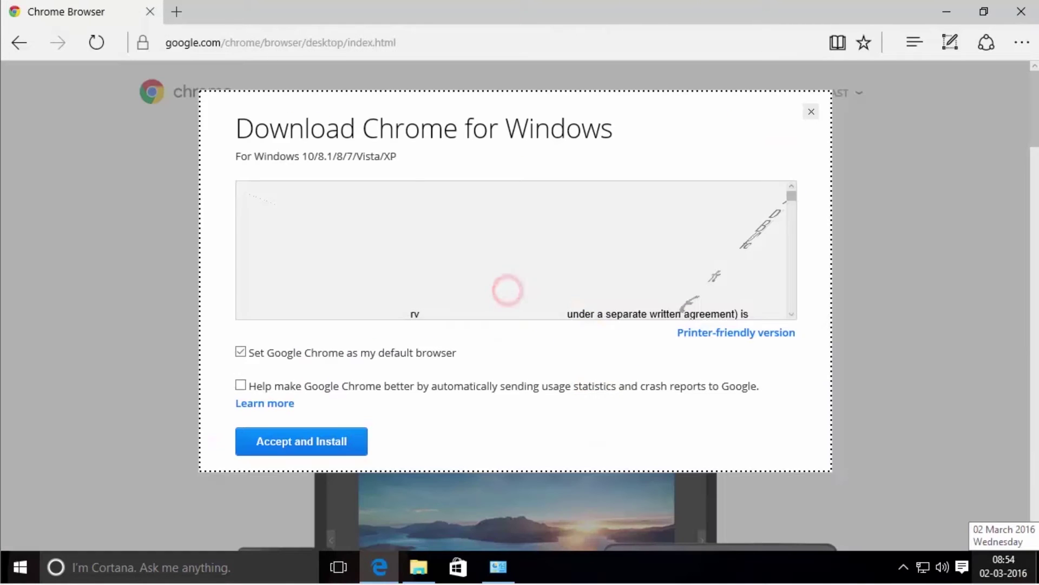
click(240, 385)
click(291, 445)
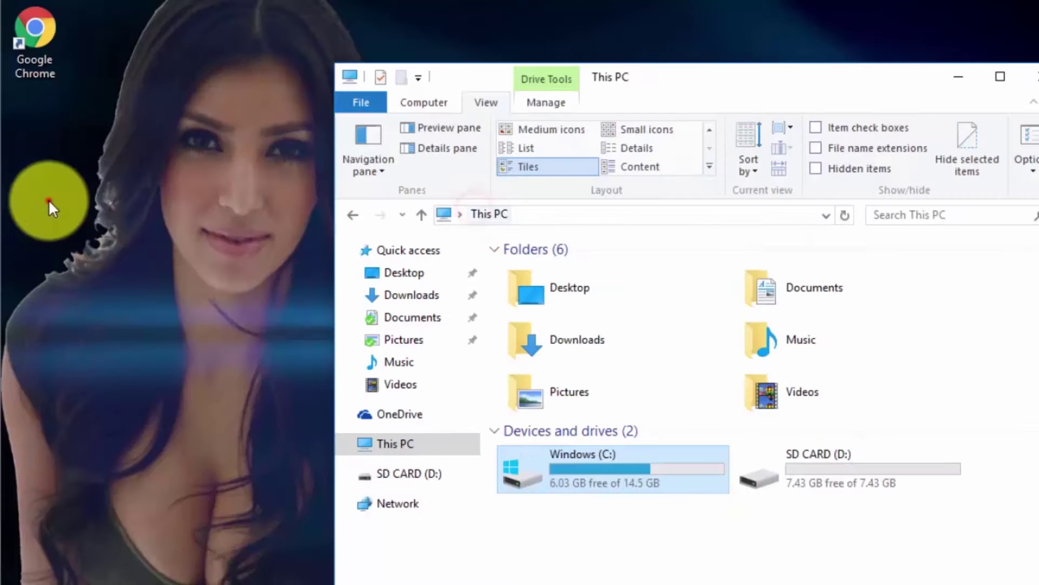
- Follow the Chrome shortcut to its install folder and go up to C:\Program Files
right_click(54, 66)
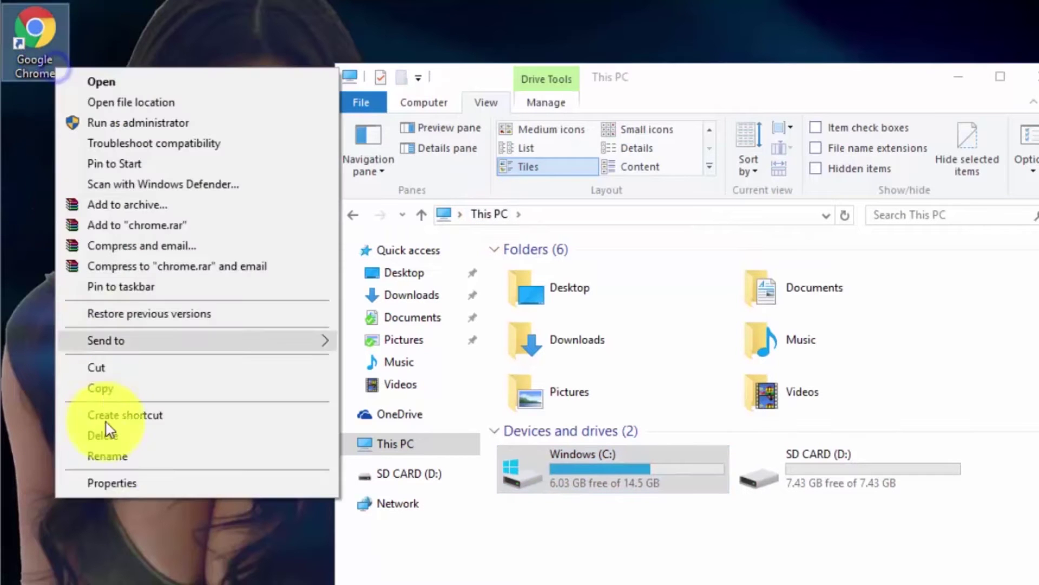
click(107, 482)
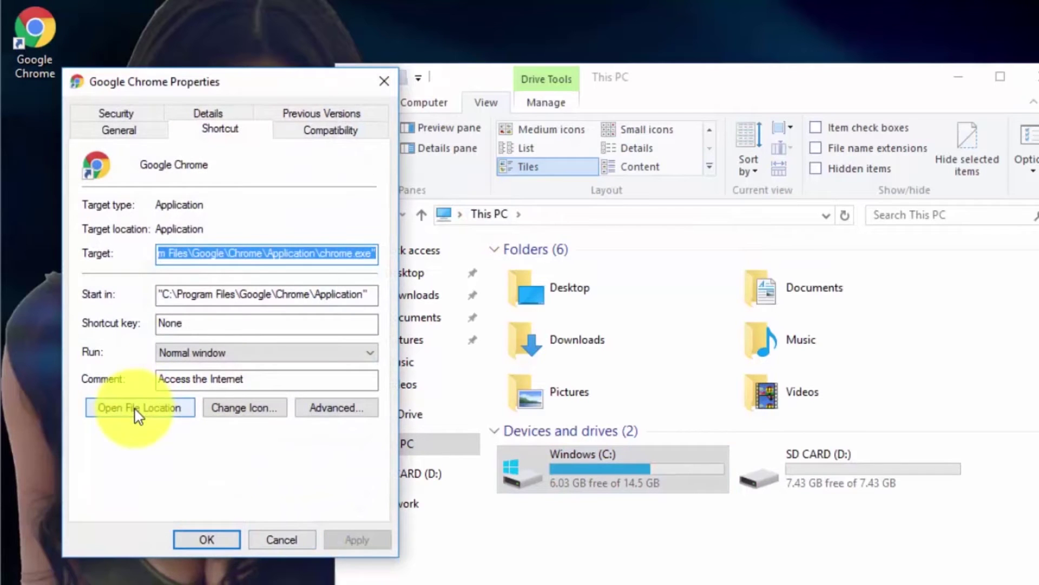
click(137, 409)
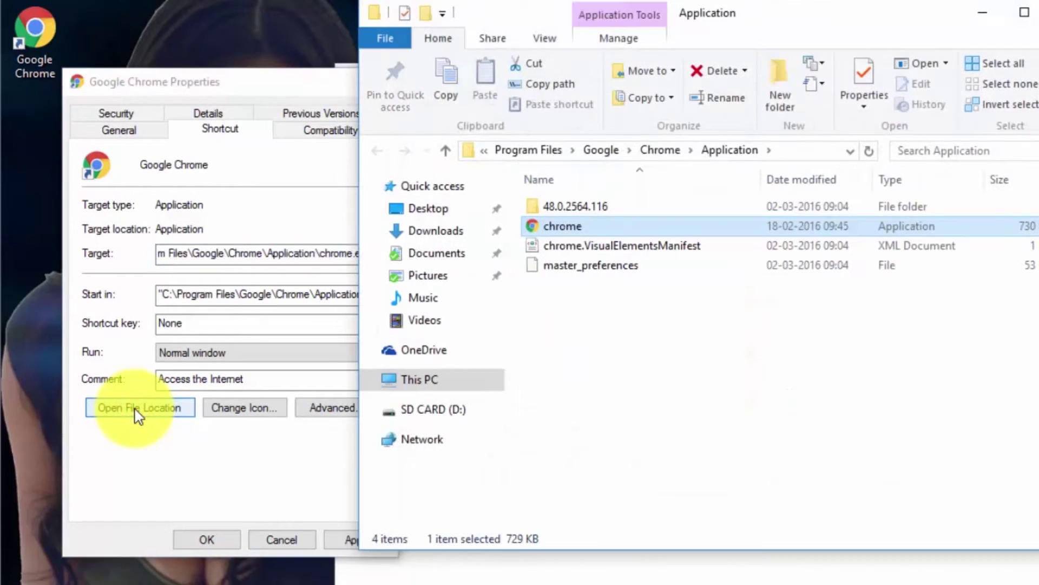
click(791, 418)
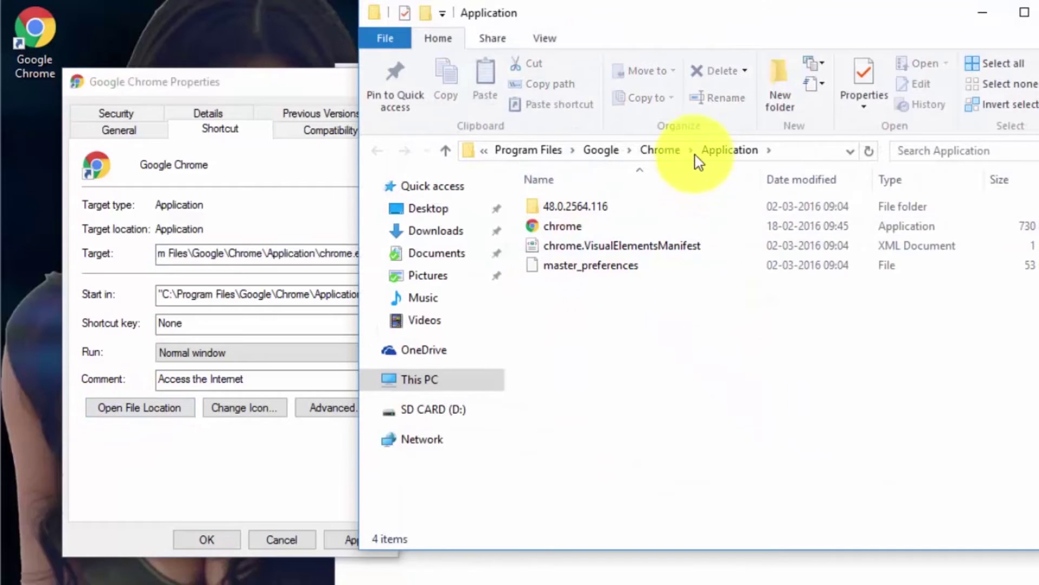
click(545, 150)
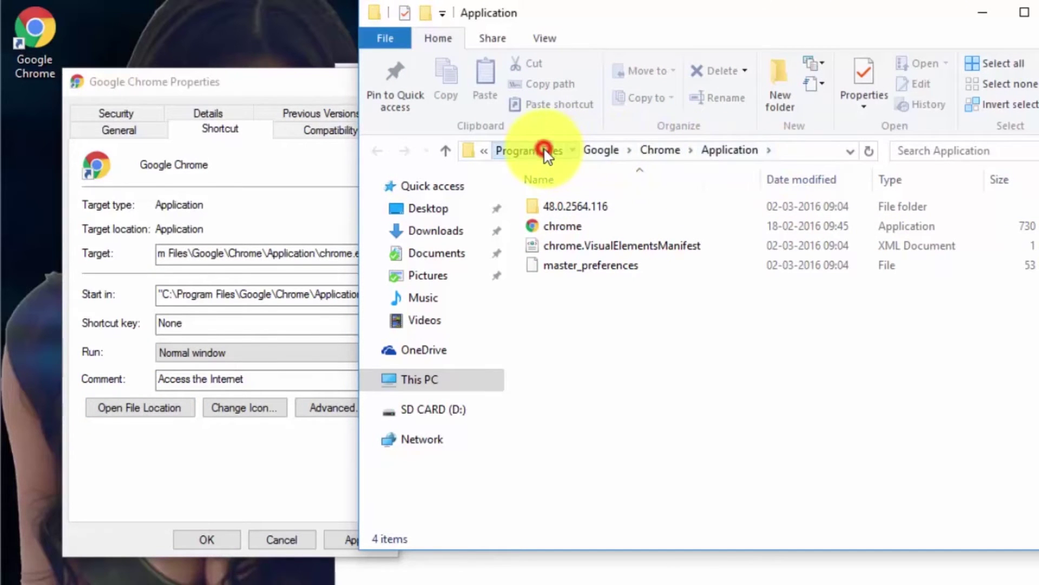
- Check the Google folder's size in its properties, then cut the folder
right_click(547, 221)
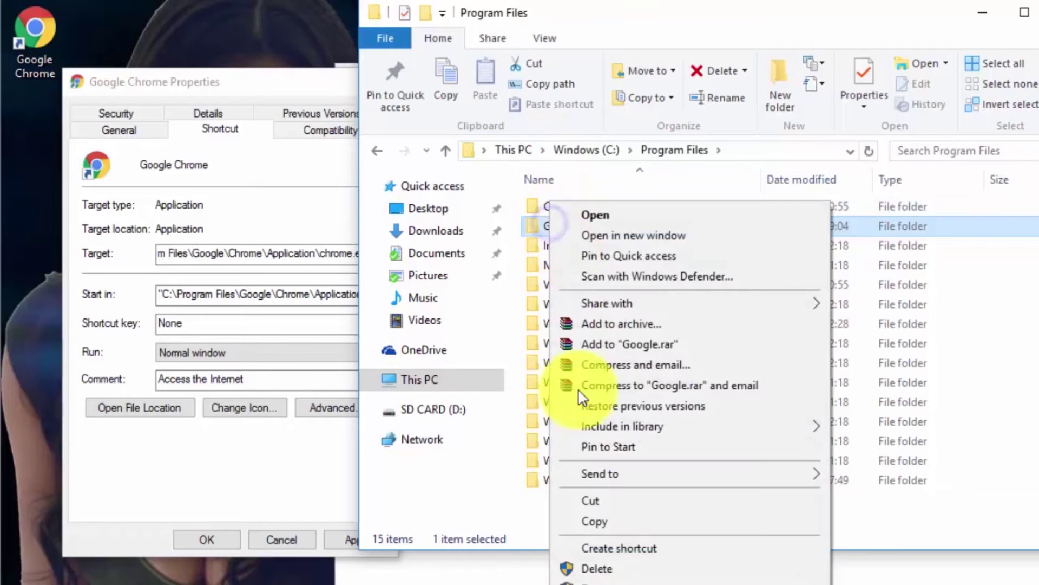
click(601, 584)
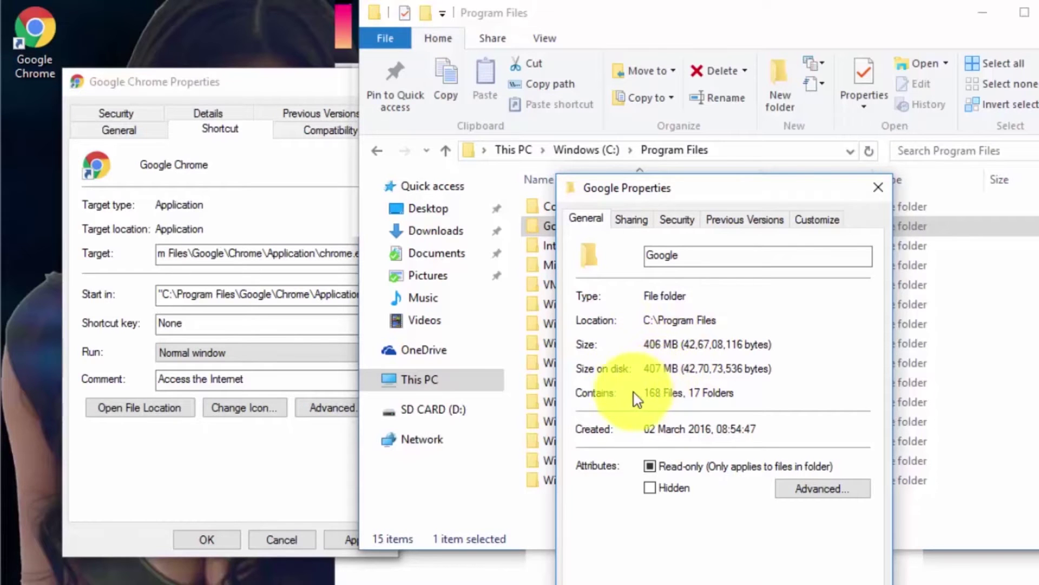
key(Escape)
right_click(587, 228)
click(634, 505)
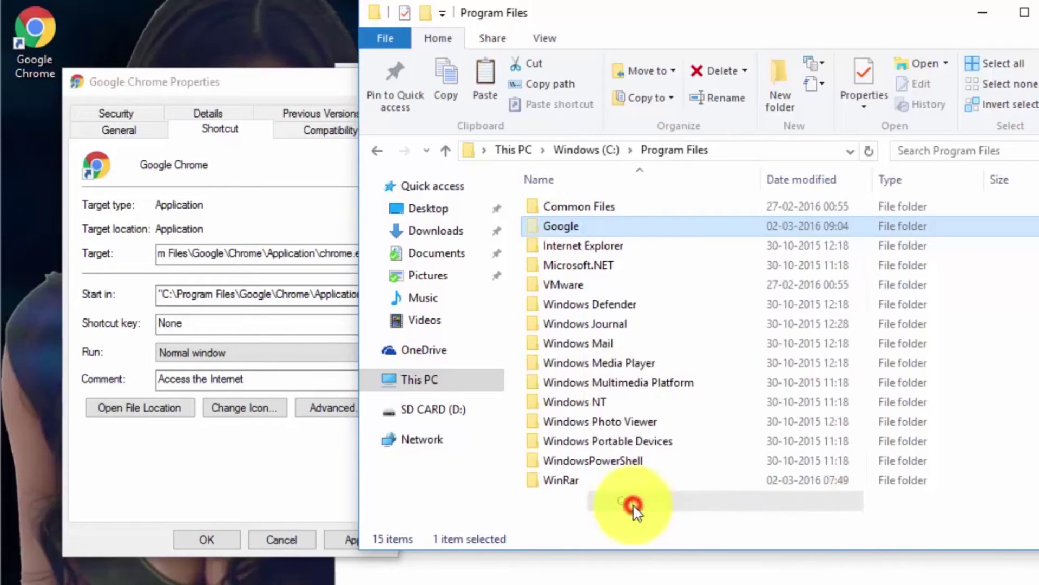
- Create a Program Files folder on SD CARD (D:) and paste the Google folder into it
click(513, 150)
double_click(809, 428)
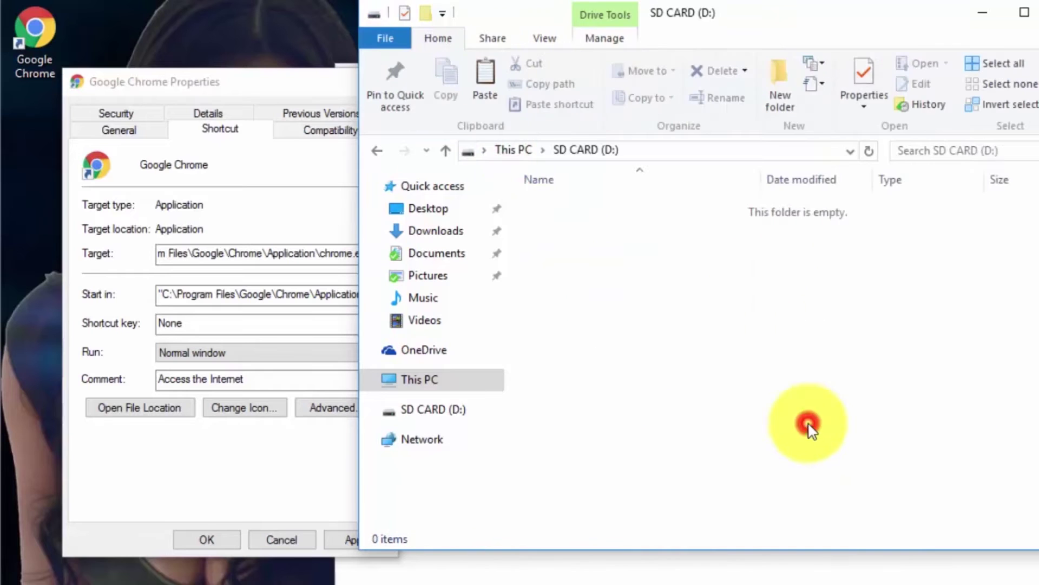
right_click(627, 289)
click(693, 509)
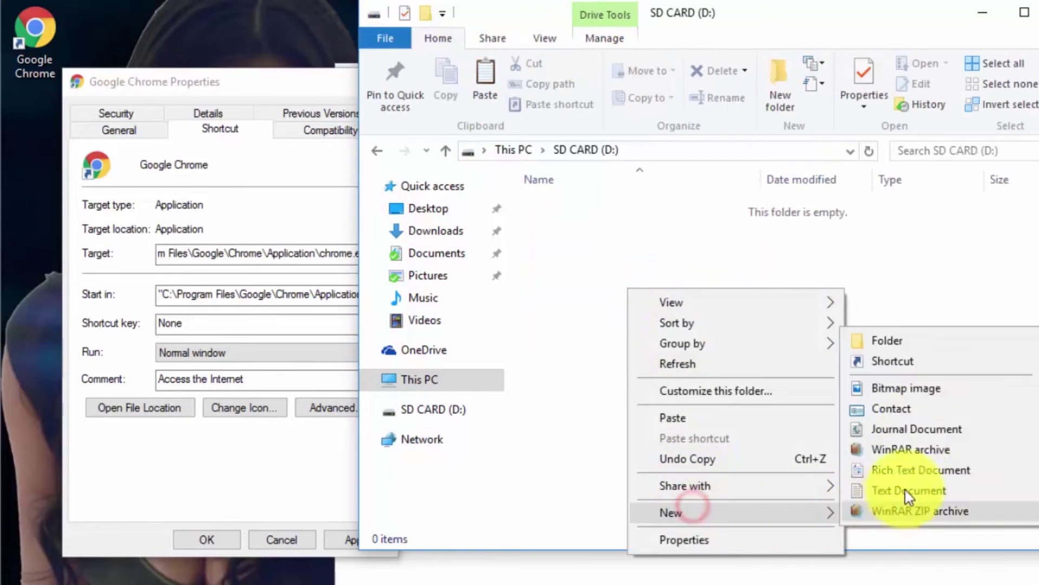
click(914, 340)
text(Program Files)
key(Return)
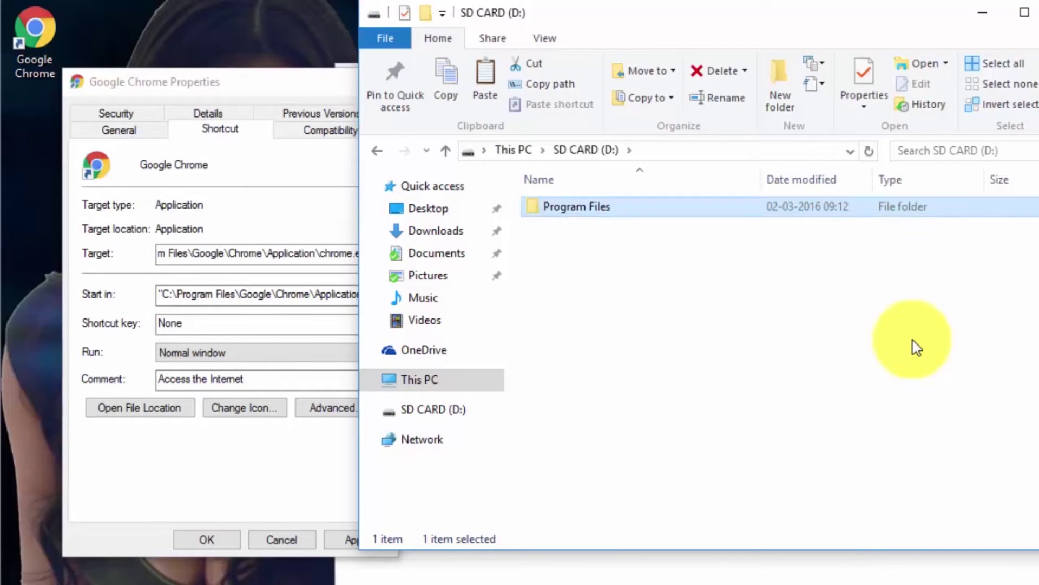
key(Return)
right_click(863, 307)
click(927, 440)
click(314, 199)
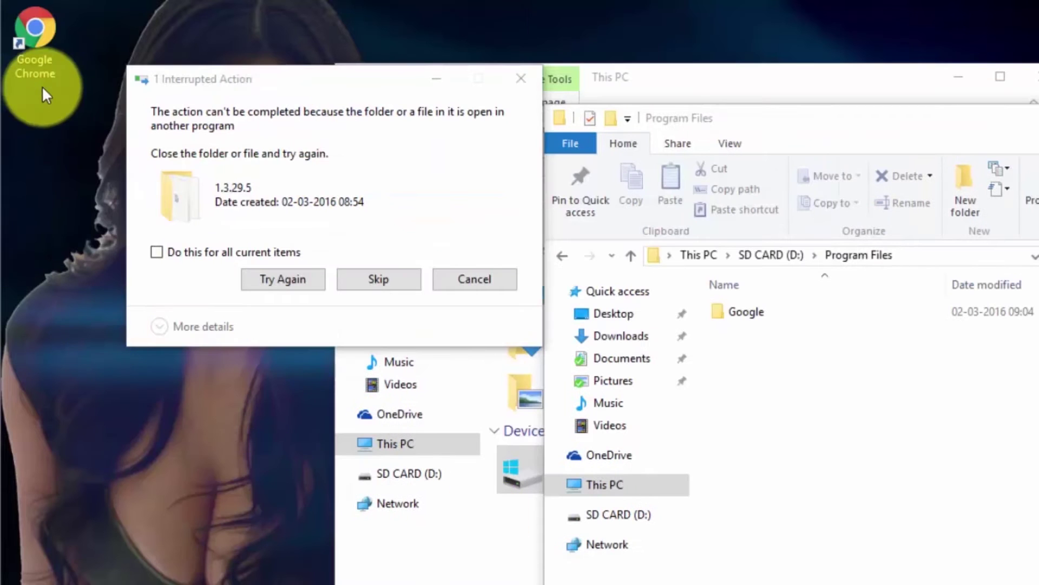
- Browse into the moved Google folder and its Chrome subfolder, then return to Program Files
click(845, 310)
double_click(845, 311)
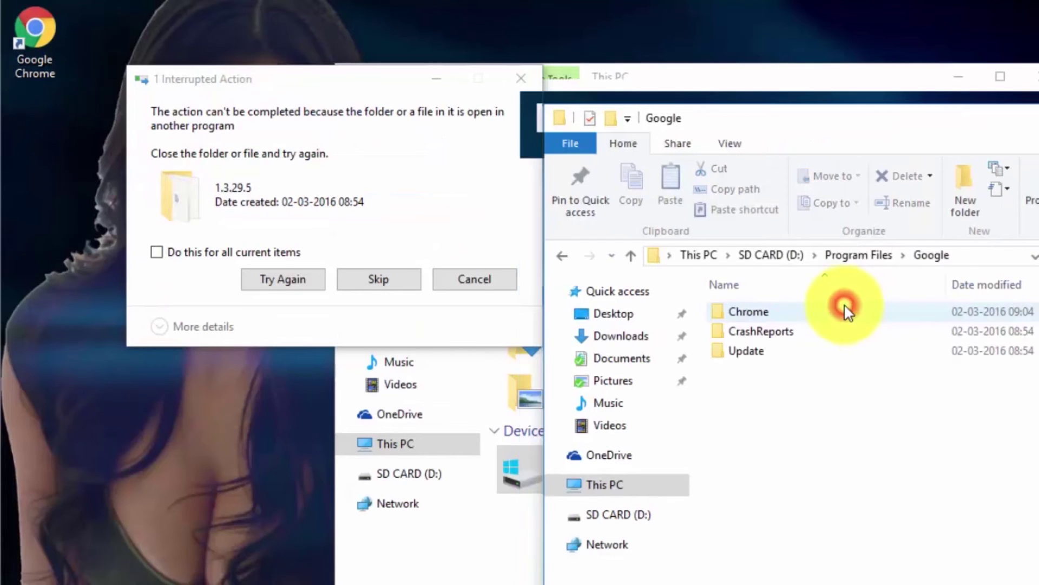
double_click(835, 313)
key(BackSpace)
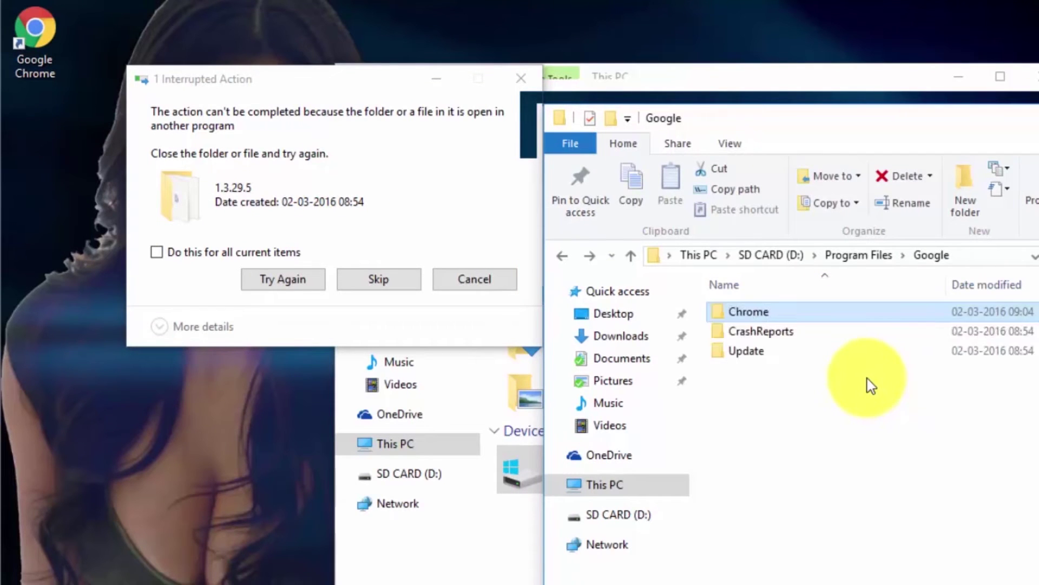
key(BackSpace)
- End the Google Crash Handler process in Task Manager
right_click(578, 571)
click(644, 499)
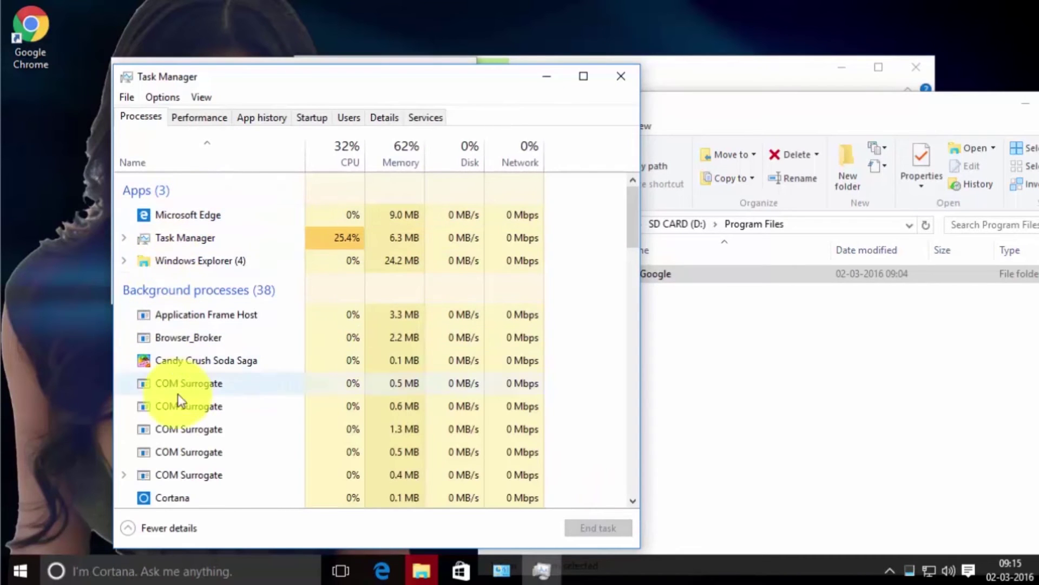
scroll(297, 429, down, 3)
scroll(297, 428, down, 3)
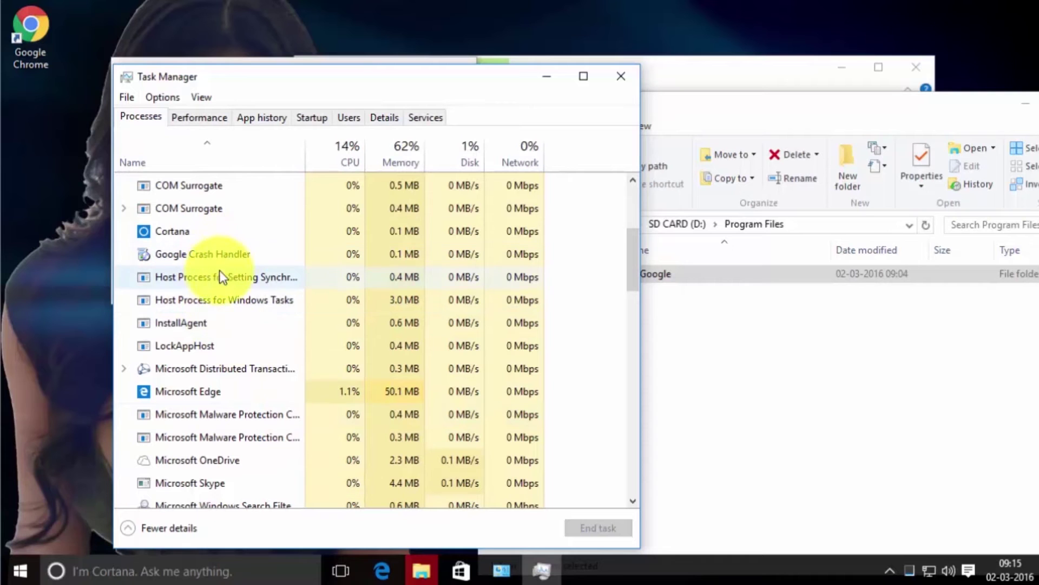
click(210, 259)
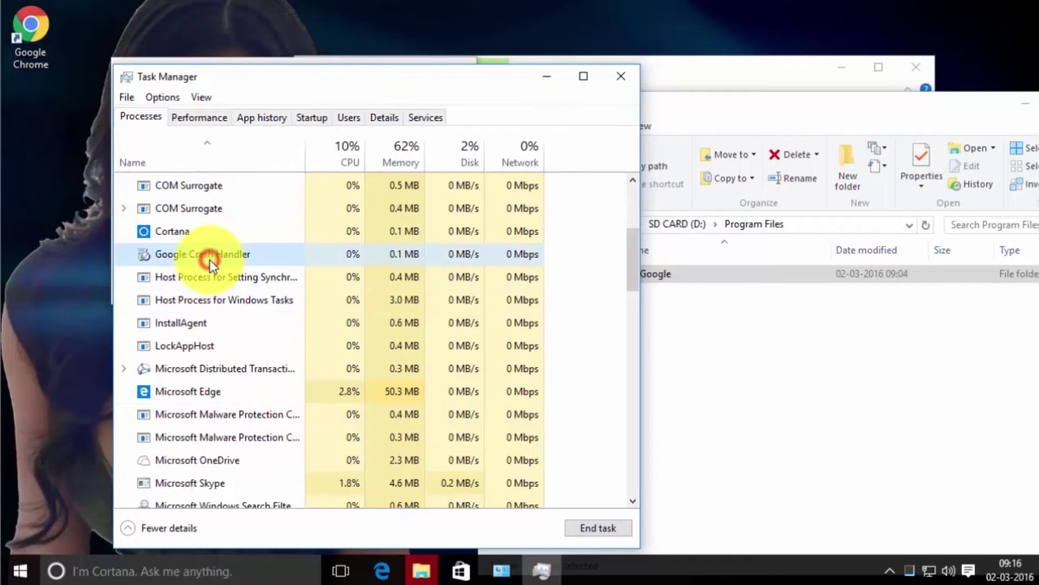
click(572, 526)
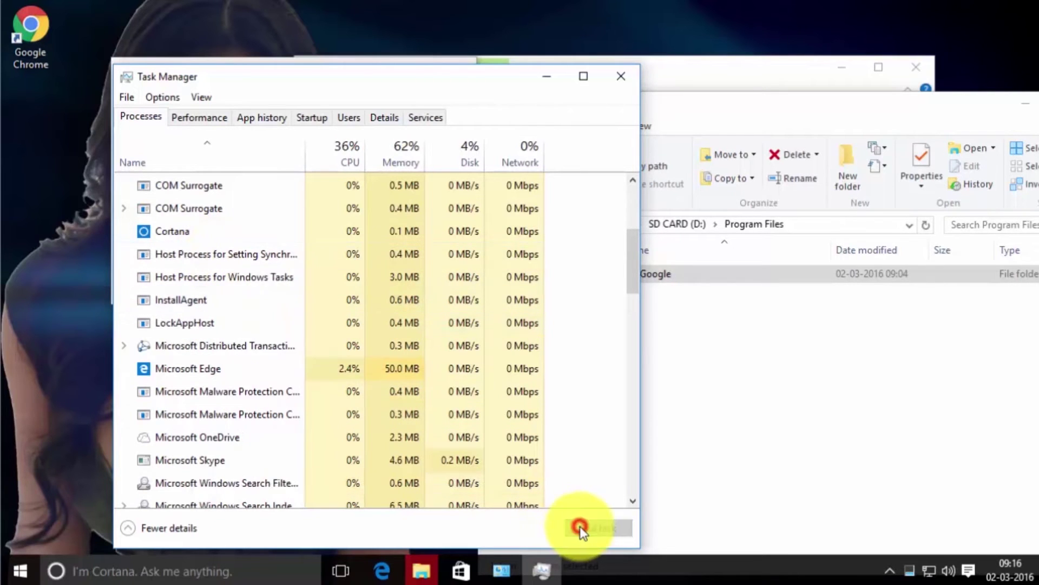
- Move Task Manager aside, create a chrome desktop shortcut and start renaming it
drag(337, 79, 410, 407)
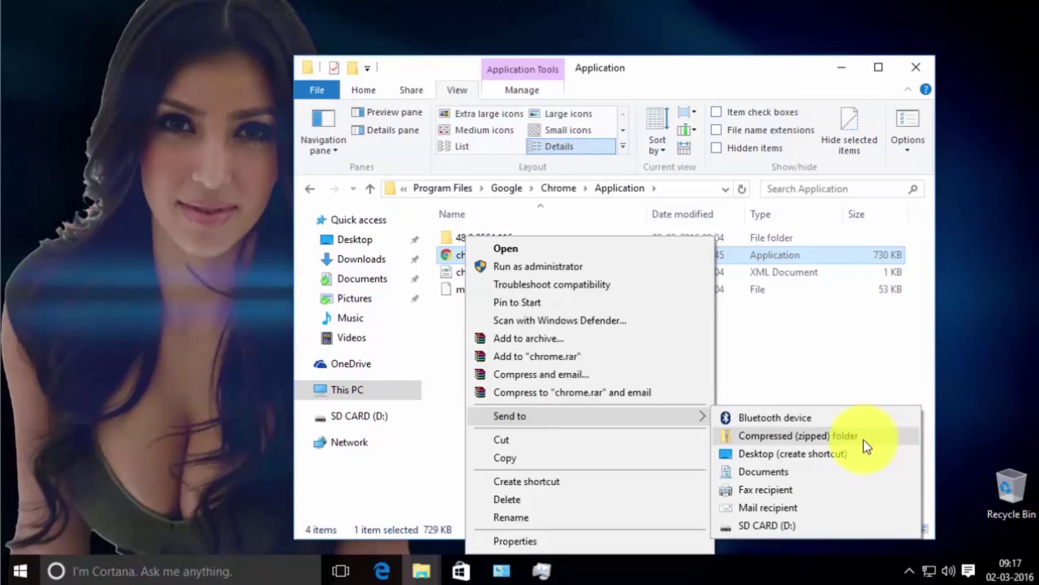
click(847, 454)
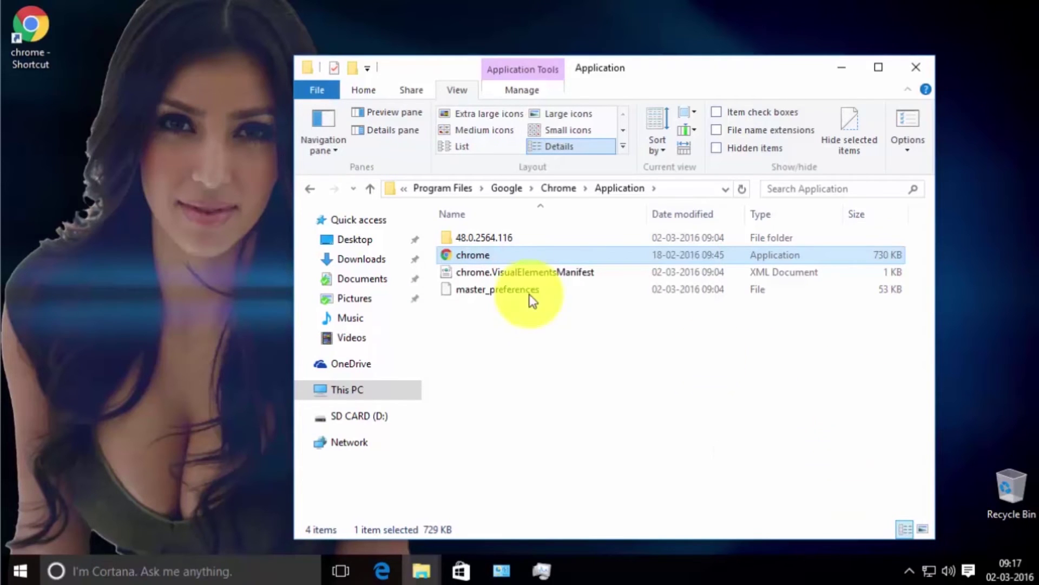
click(57, 63)
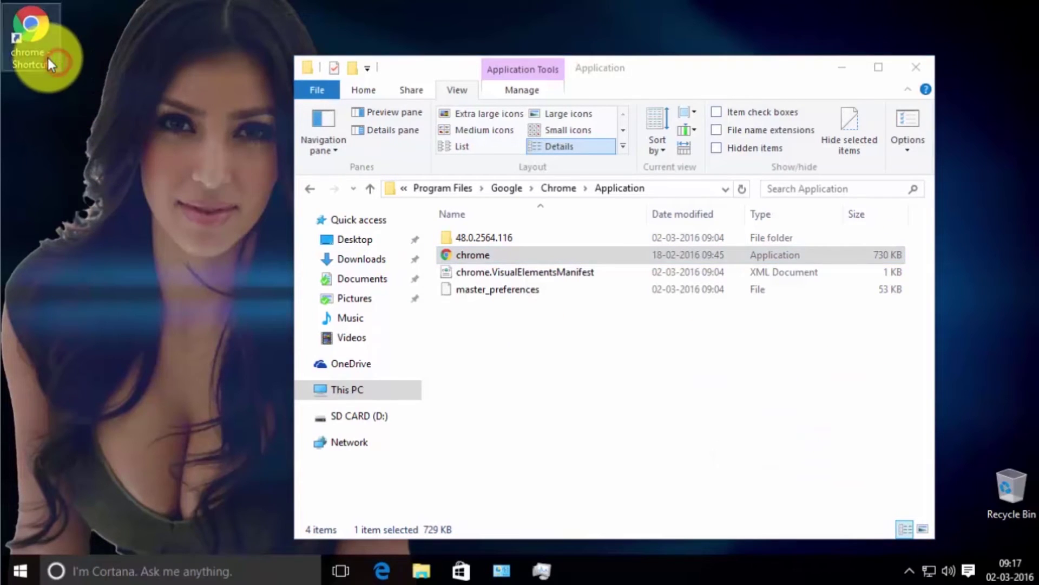
click(52, 66)
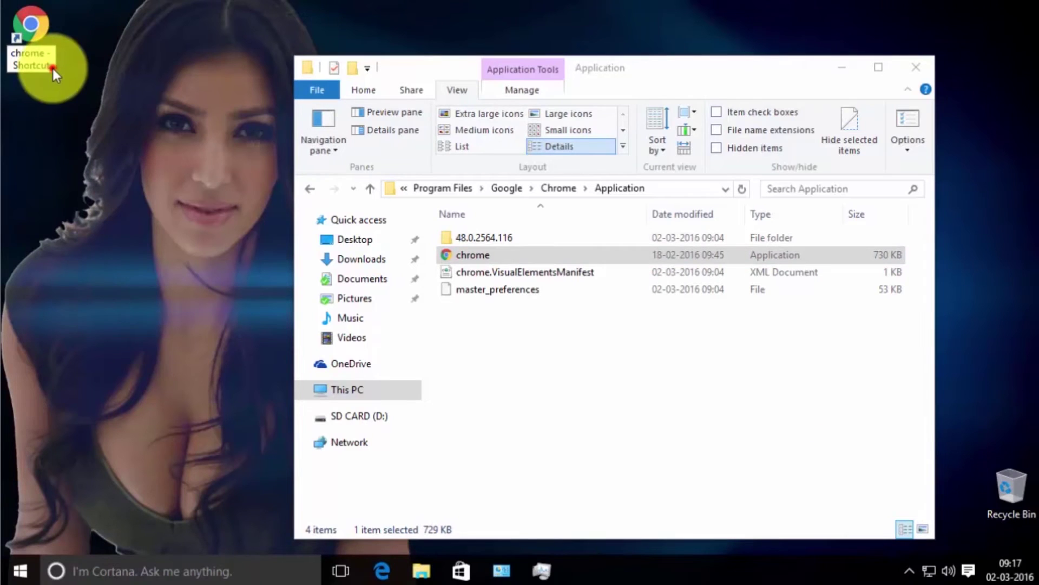
- Confirm the shortcut name, then search Google for an Acrobat Reader offline installer
key(Return)
key(Return)
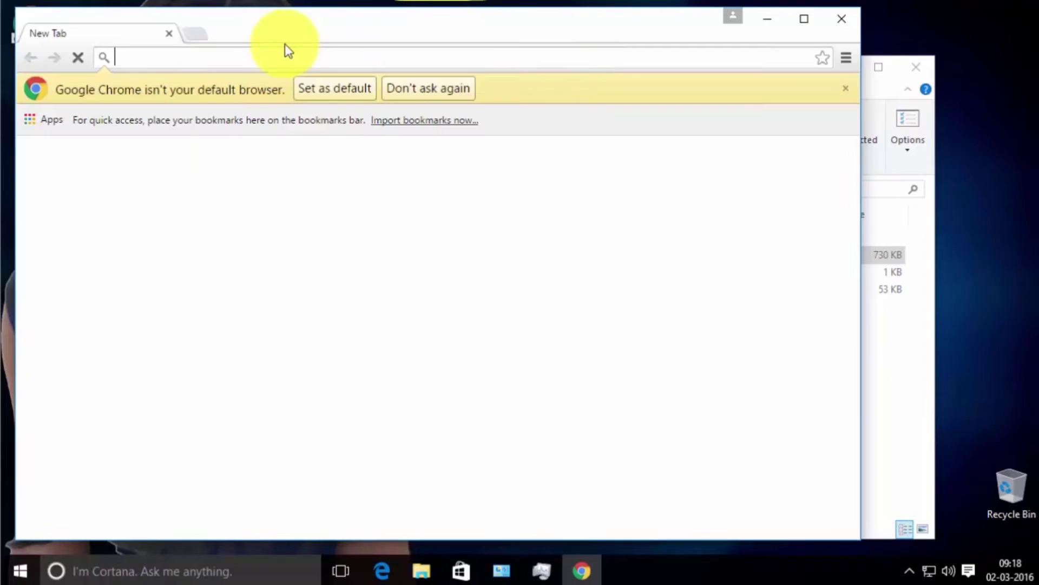
text(goo)
key(Return)
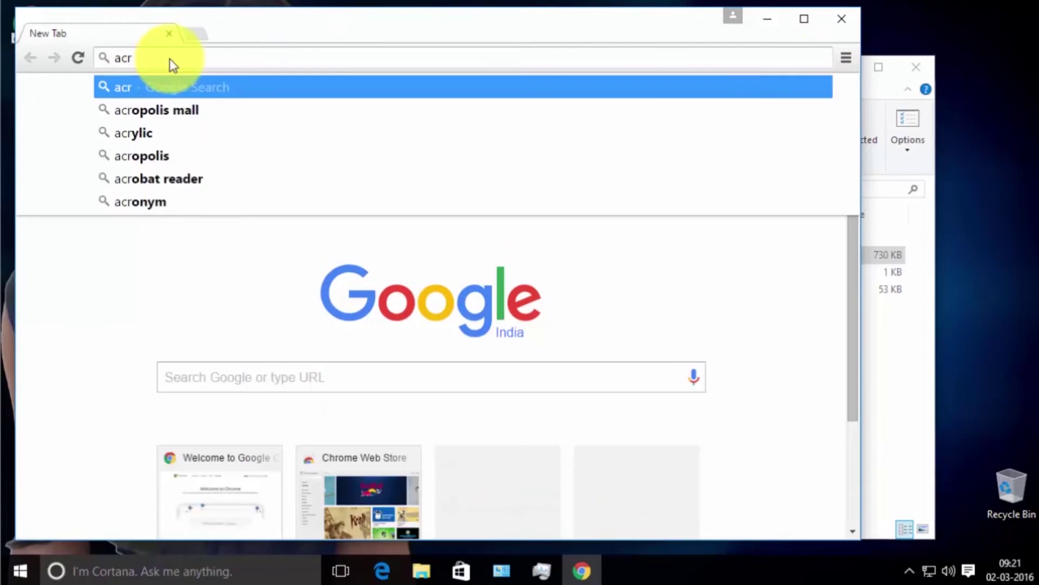
text(obat reader o)
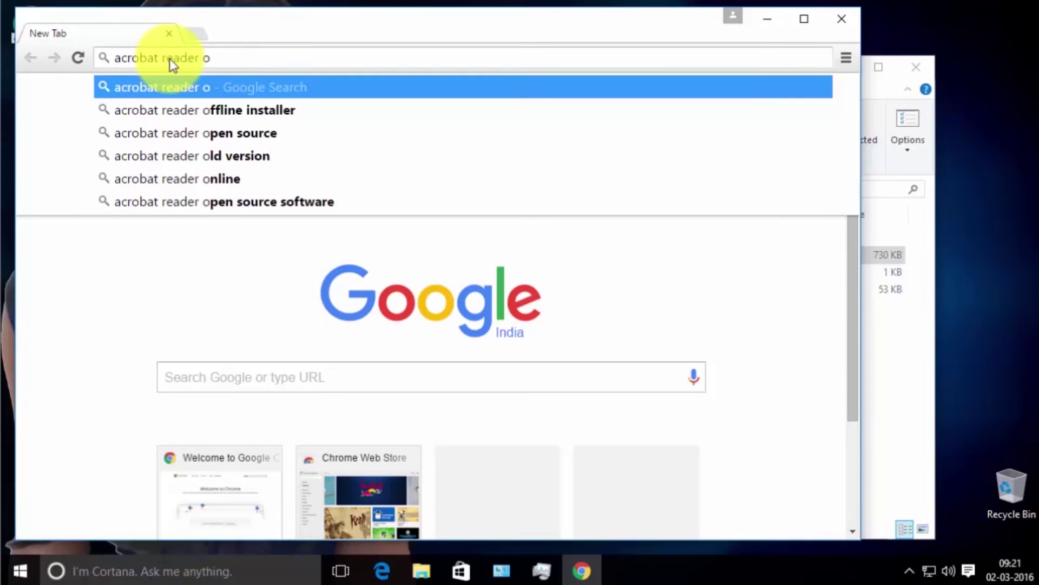
key(Down)
key(Return)
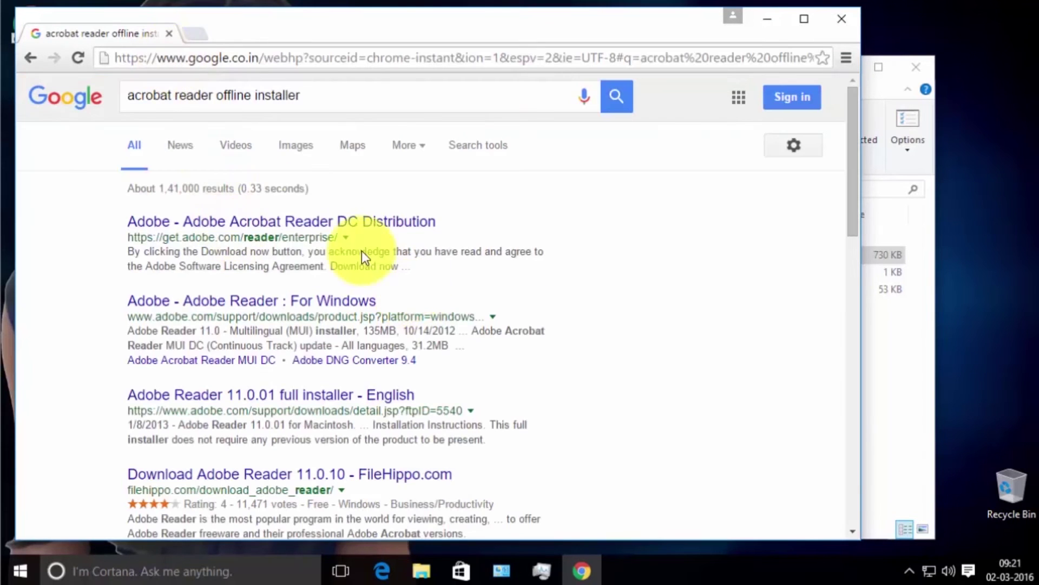
- On Adobe's Reader DC Distribution page, download the Windows 10, English, 2015.010.20056 version
click(313, 220)
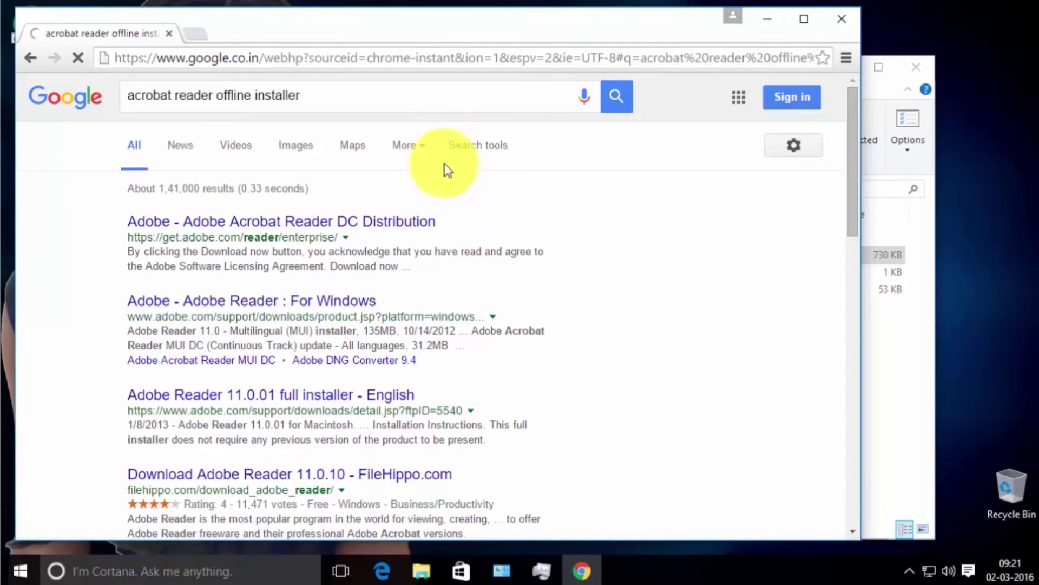
scroll(544, 309, down, 5)
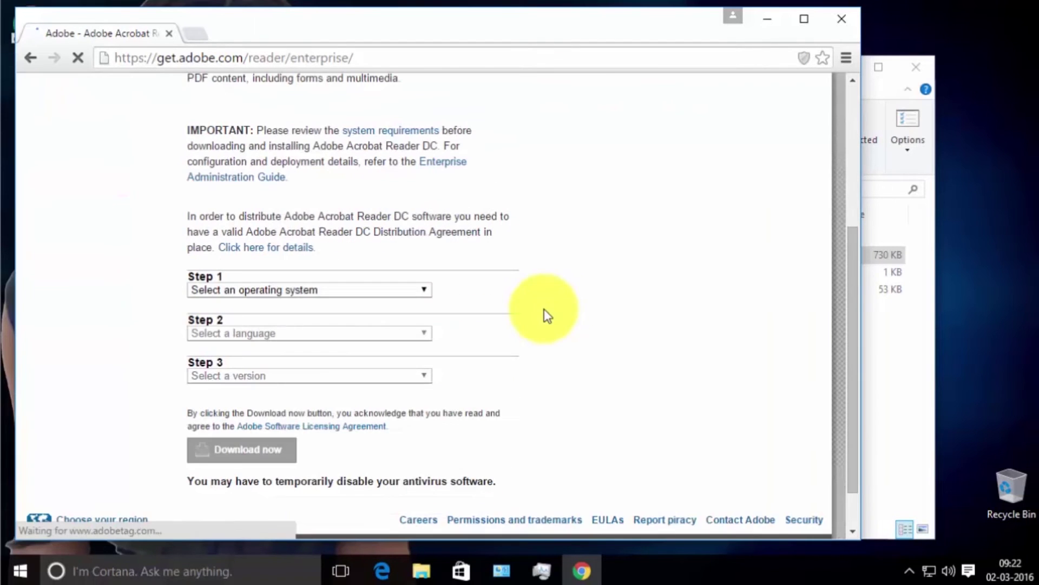
scroll(550, 332, down, 1)
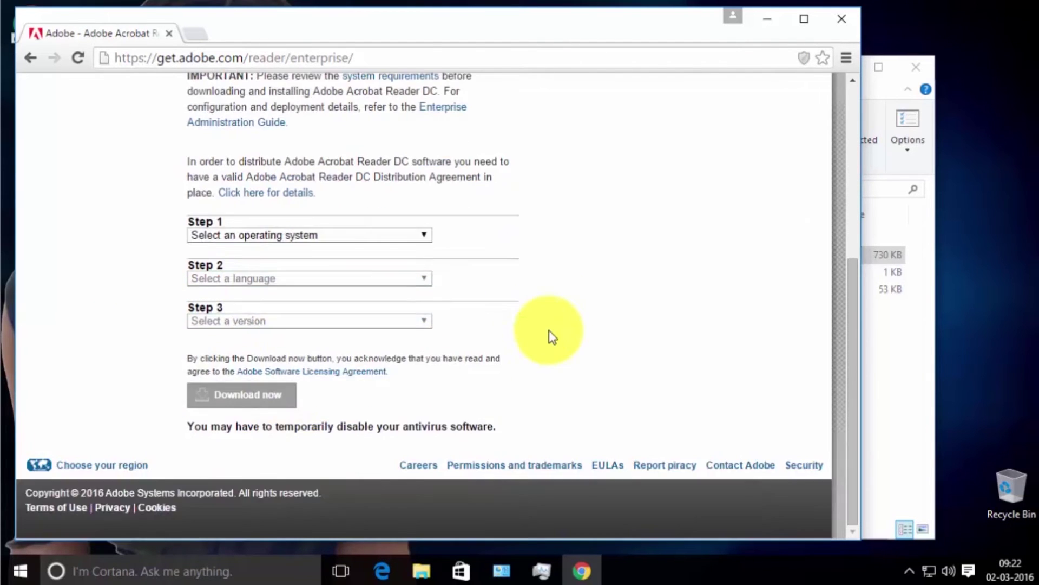
click(398, 235)
click(314, 264)
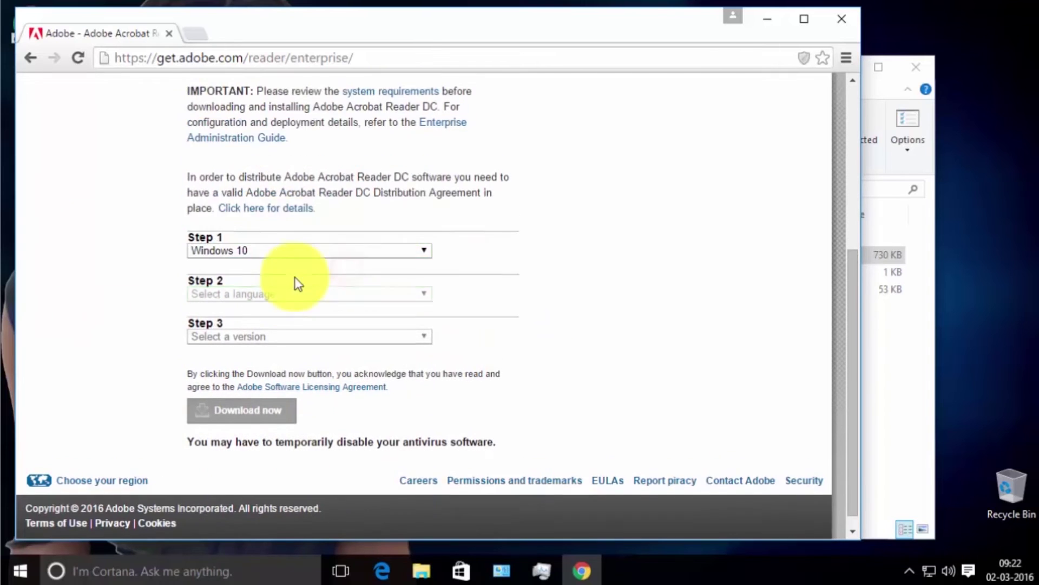
click(286, 294)
click(262, 141)
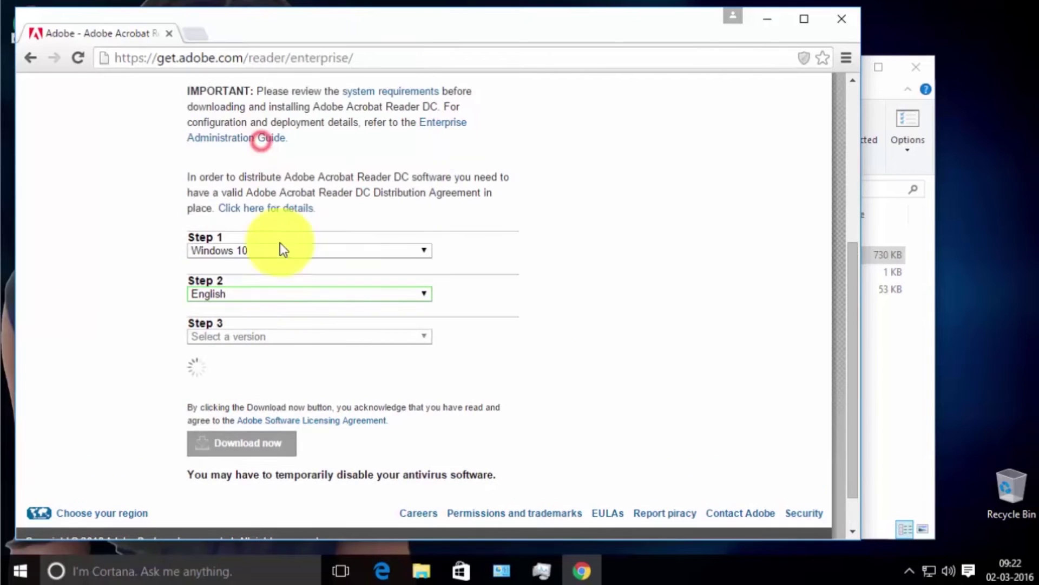
click(280, 335)
click(347, 365)
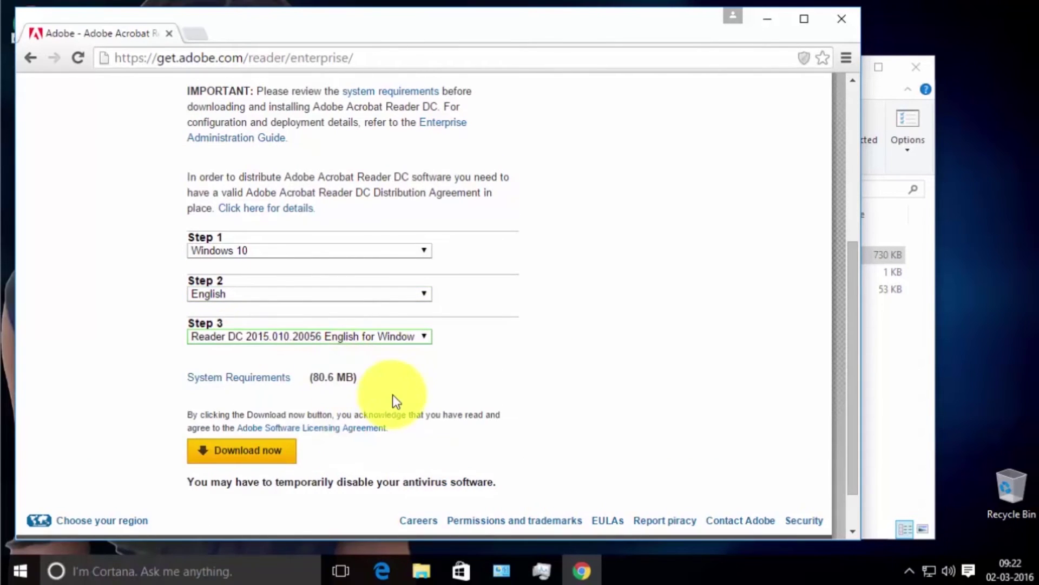
click(237, 450)
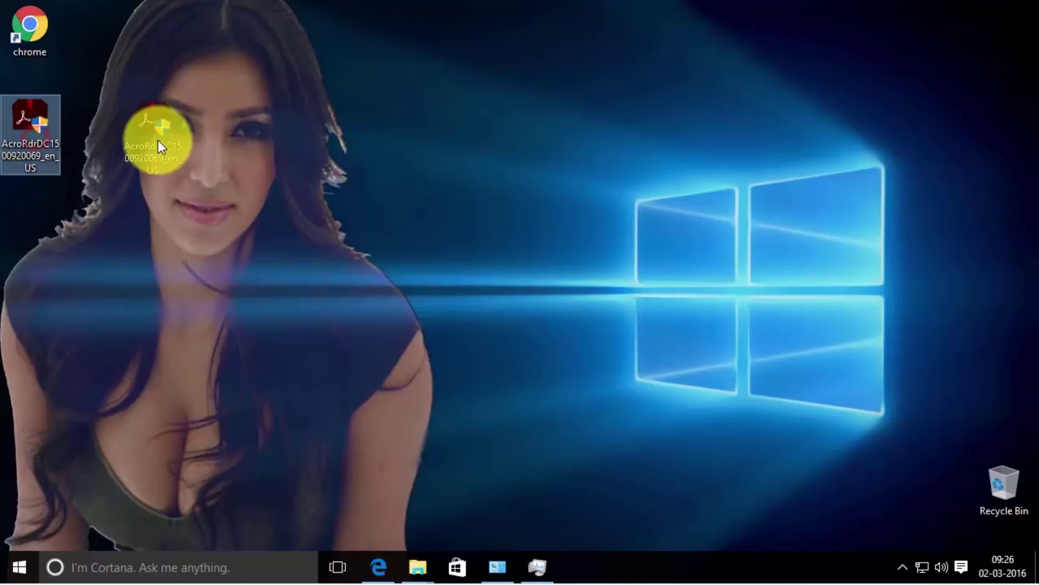
- Run the Acrobat installer and install Reader DC to D:\Program Files\Adobe\Acrobat Reader DC
double_click(162, 138)
click(581, 315)
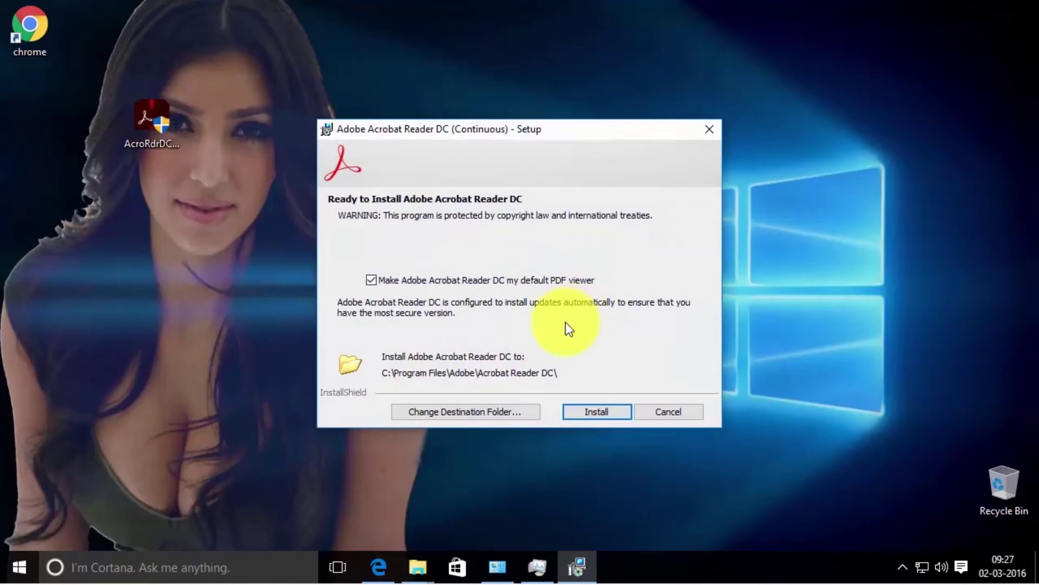
click(435, 414)
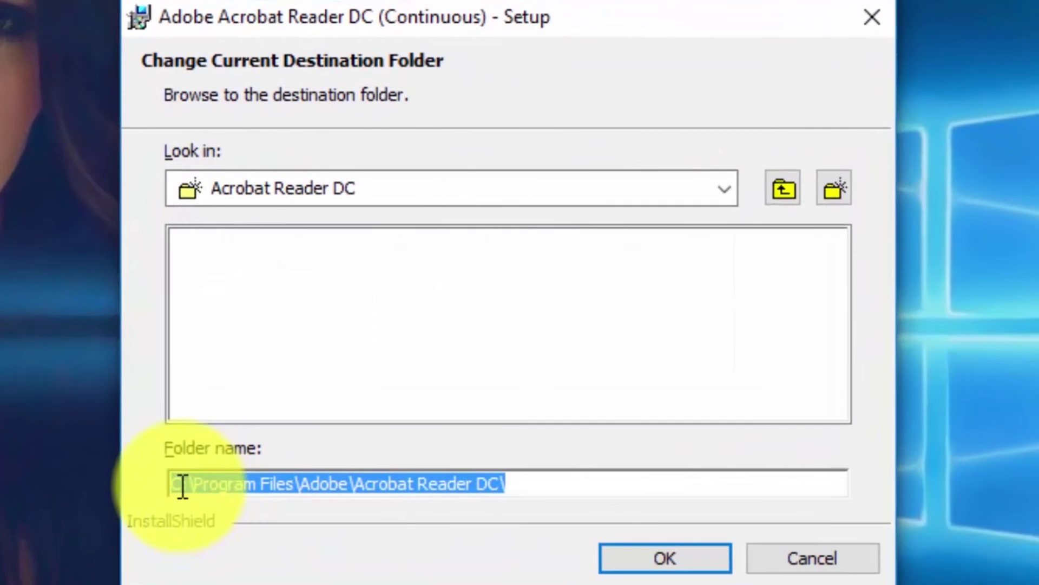
click(176, 484)
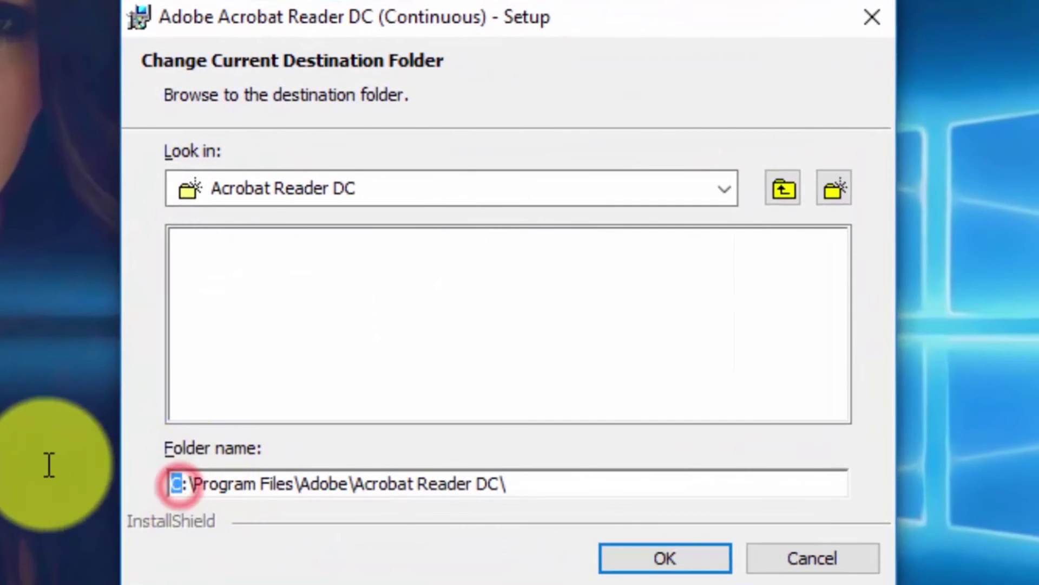
text(d)
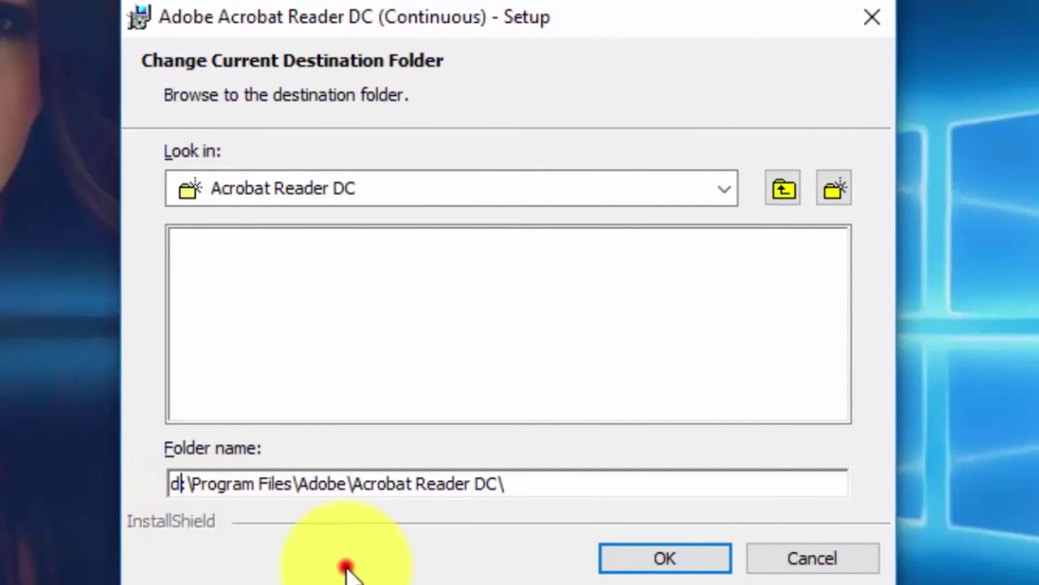
click(650, 561)
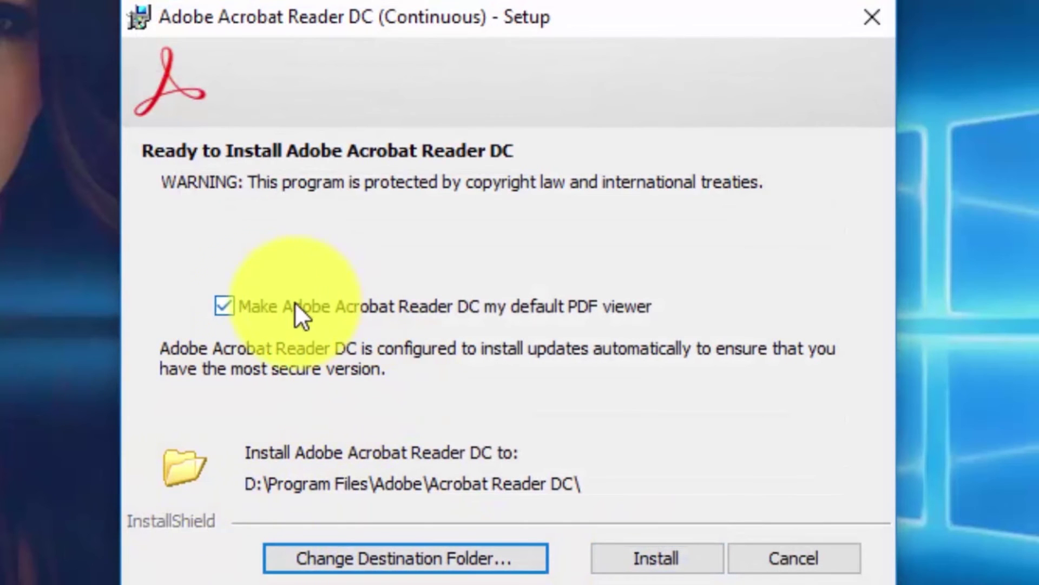
click(633, 557)
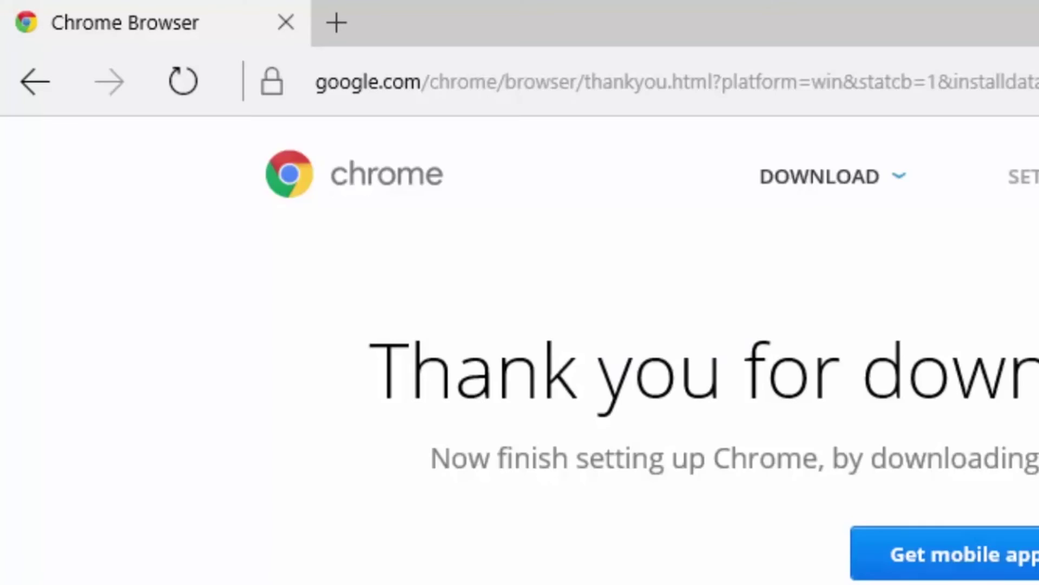
- Go to google.com and search for 'offline vlc player download'
click(403, 79)
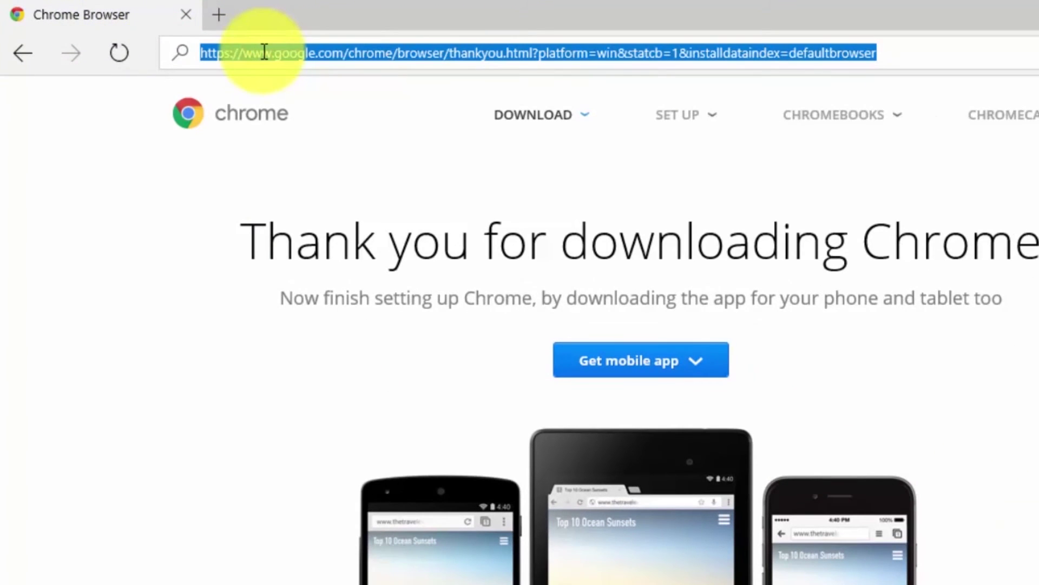
text(google.com)
key(Return)
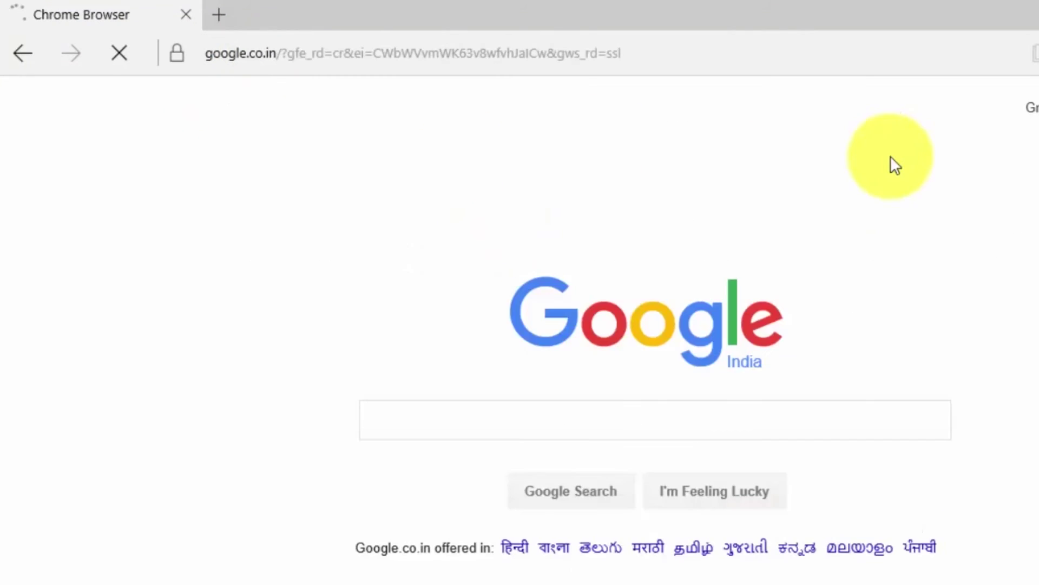
click(439, 413)
text(offline VLC)
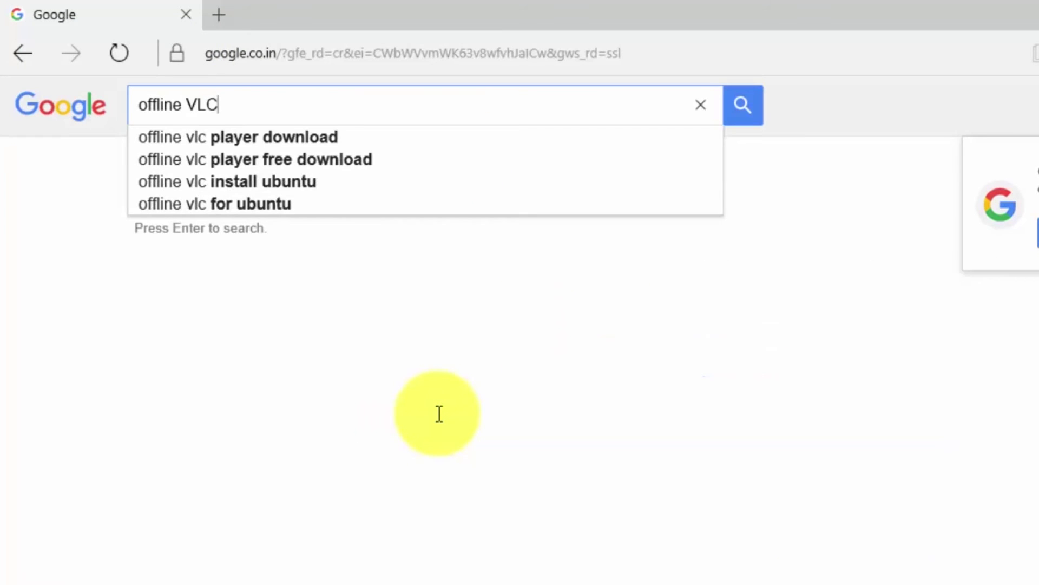
key(Down)
key(Return)
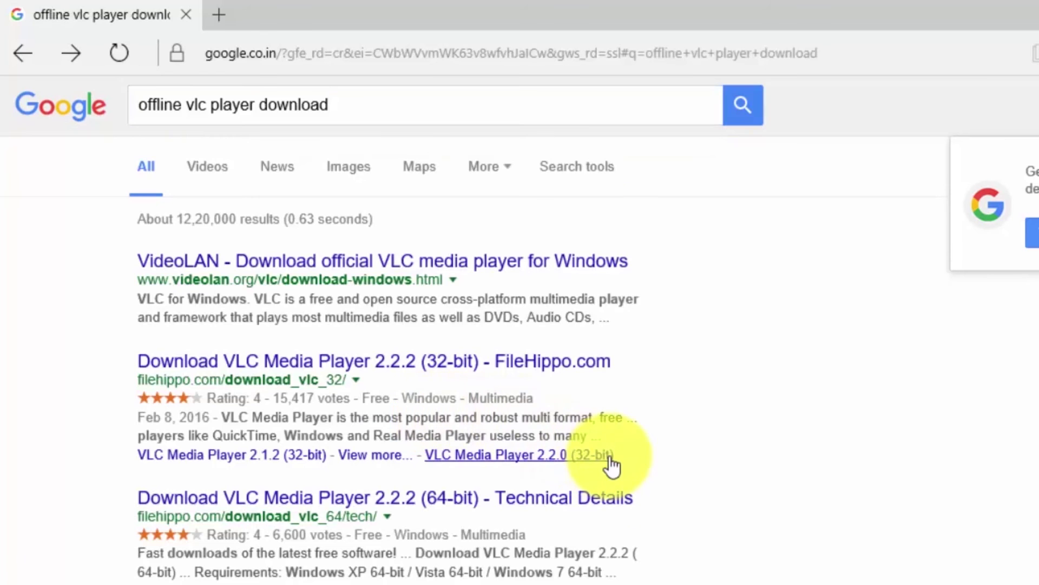
- Open the official VideoLAN result and download vlc-2.2.2-win32.exe
scroll(617, 463, down, 2)
scroll(612, 458, down, 8)
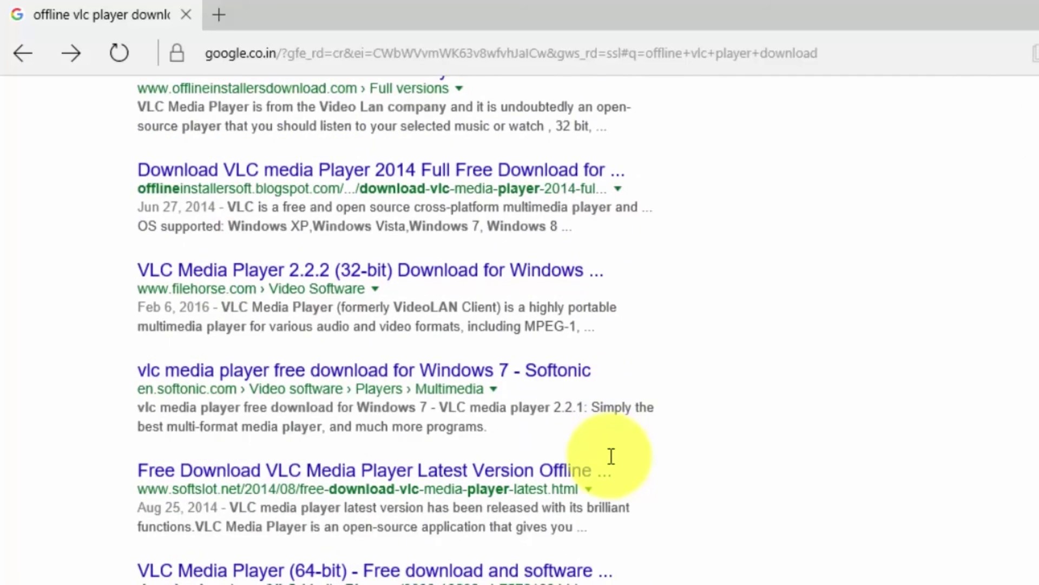
scroll(183, 317, up, 10)
click(325, 262)
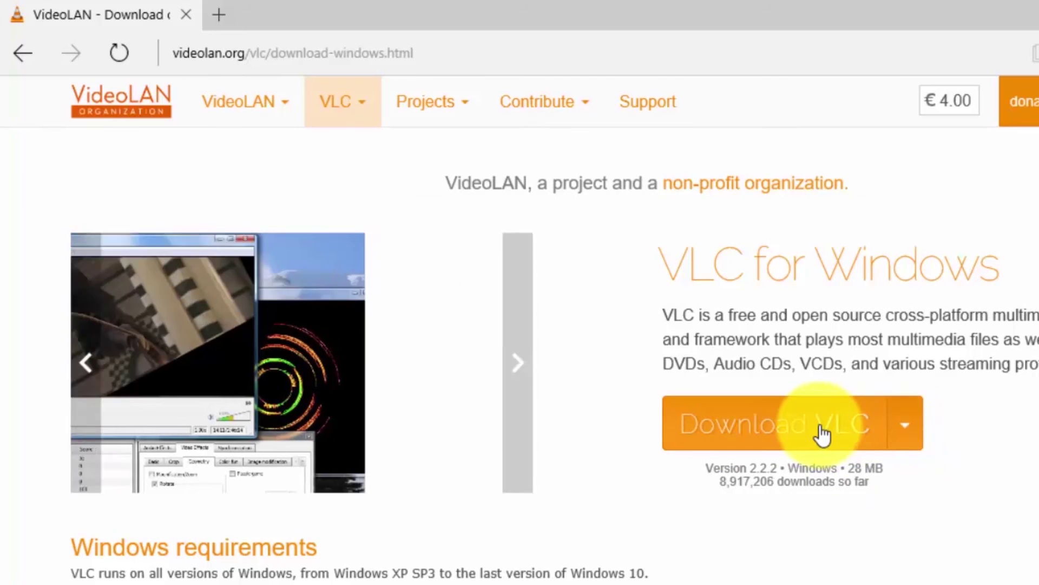
scroll(822, 434, down, 3)
scroll(822, 435, up, 3)
click(778, 425)
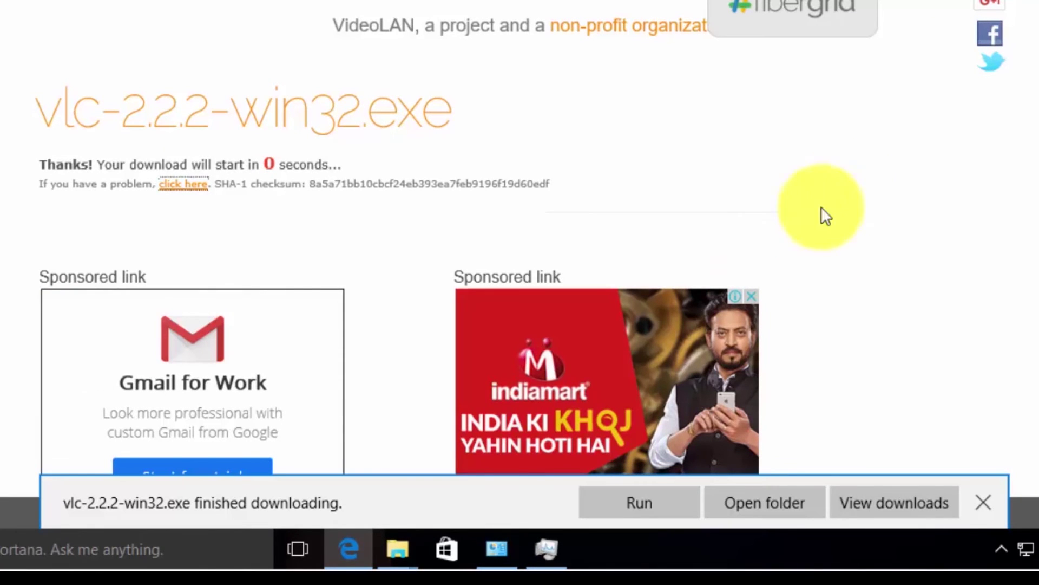
- Run the VLC installer, keeping default language, licence and components
click(644, 500)
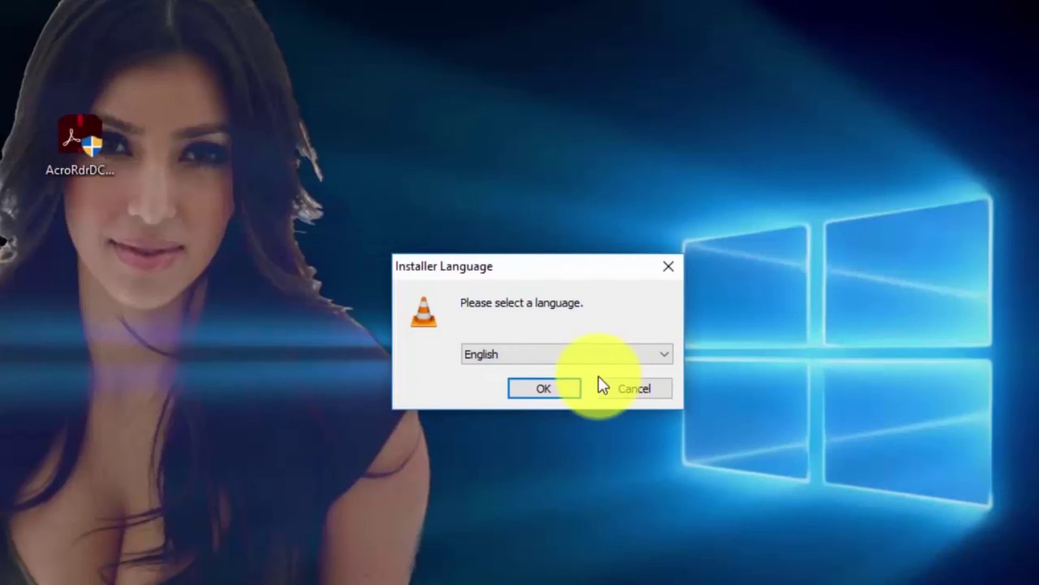
click(568, 388)
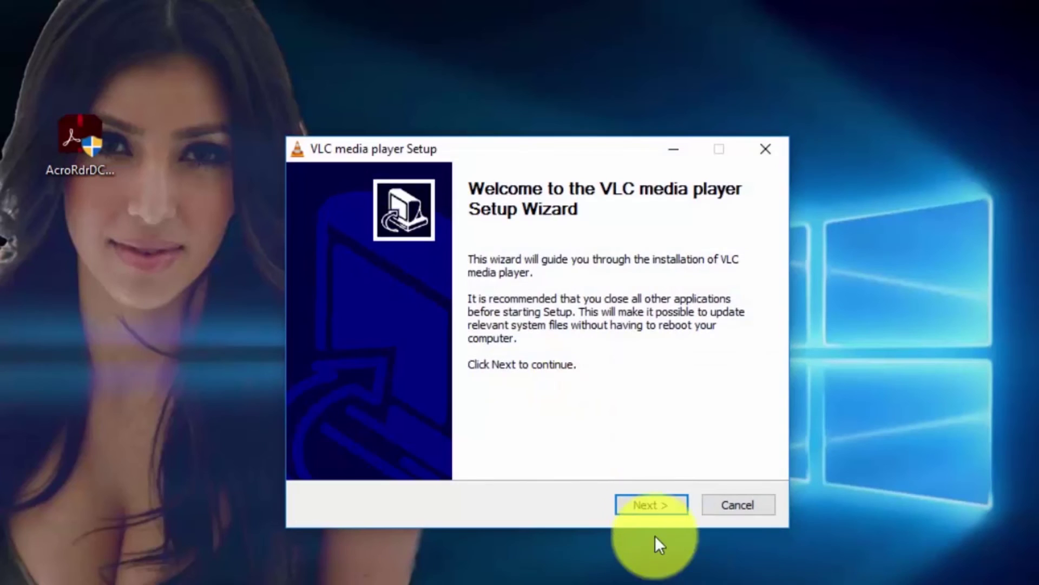
click(647, 506)
click(647, 506)
click(653, 505)
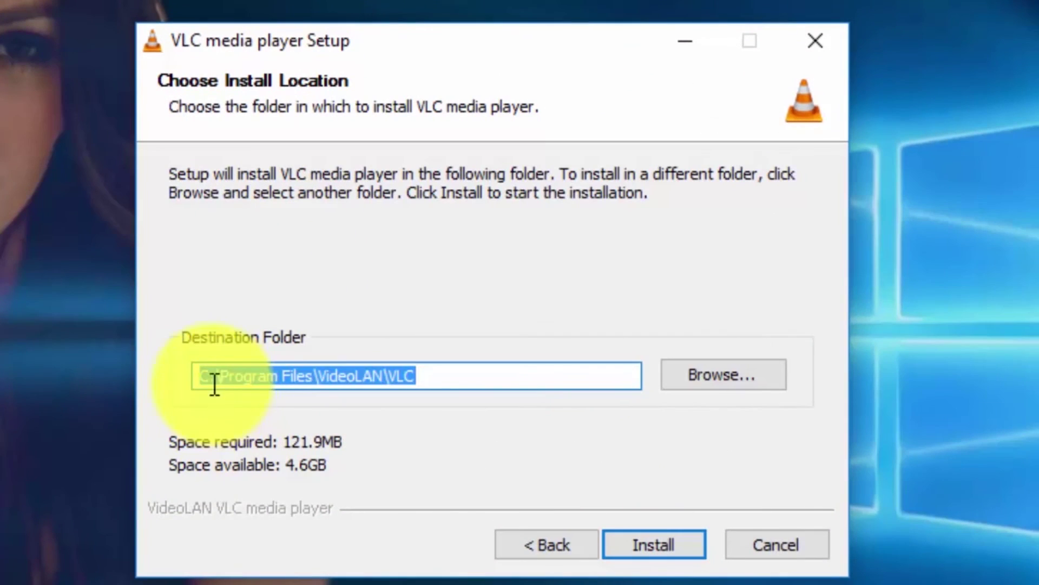
- Install VLC to drive D, close the player, then open D:\Program Files properties
click(208, 377)
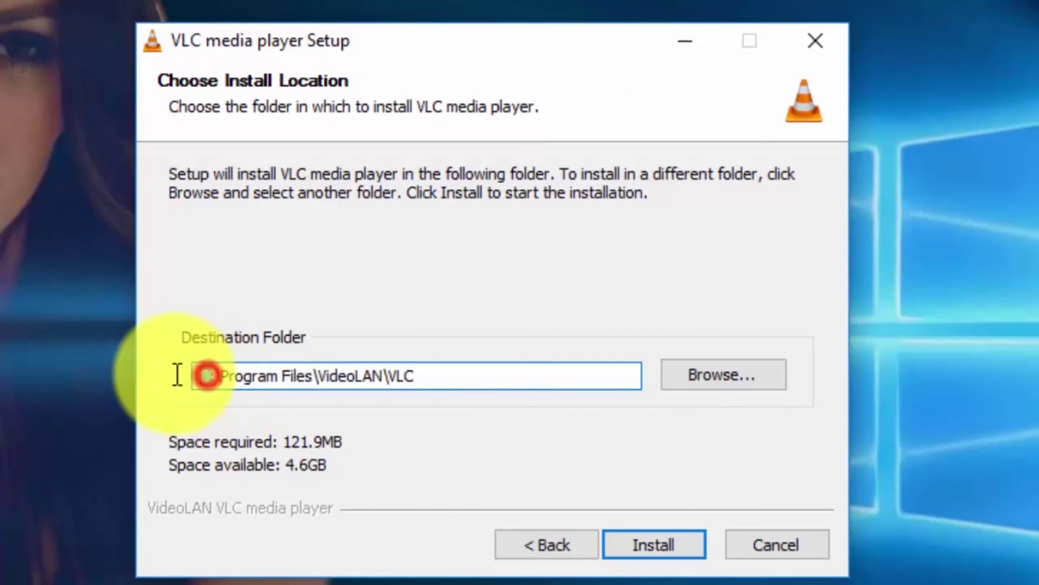
key(BackSpace)
text(d)
click(659, 534)
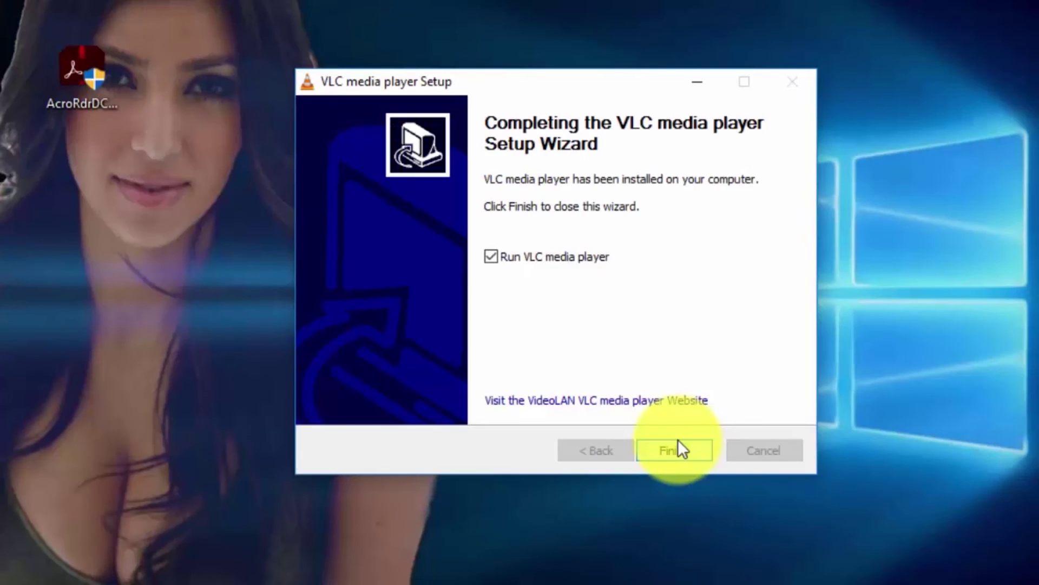
click(659, 533)
click(848, 36)
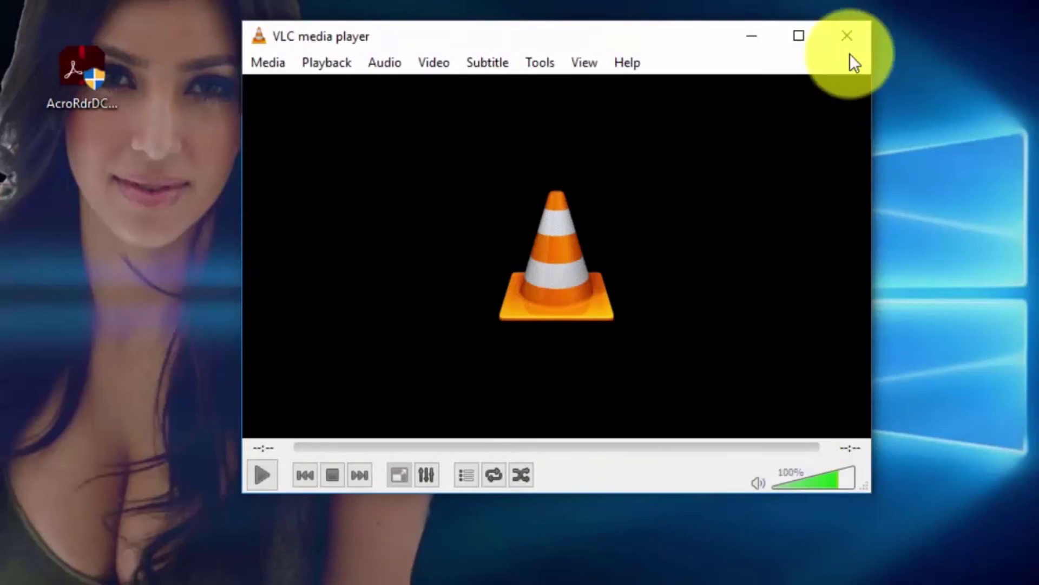
click(268, 214)
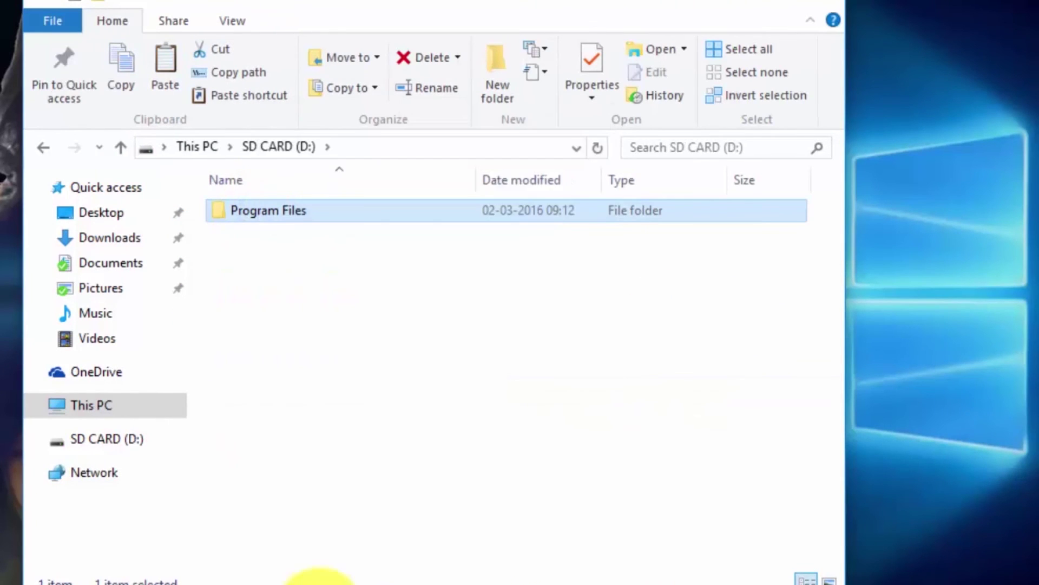
key(alt+Return)
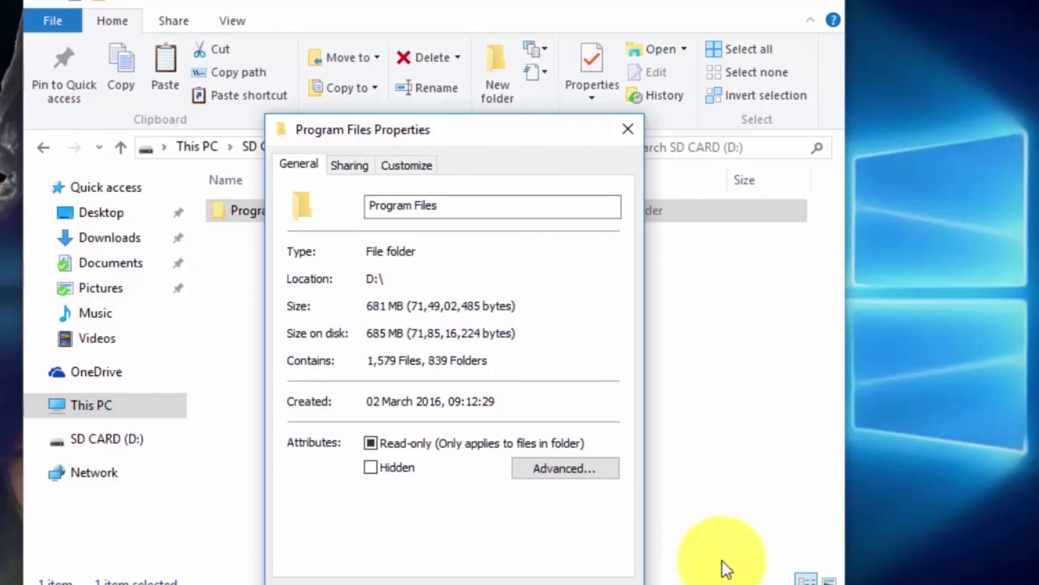
- Highlight the 711 MB size in the Program Files properties
drag(368, 307, 406, 306)
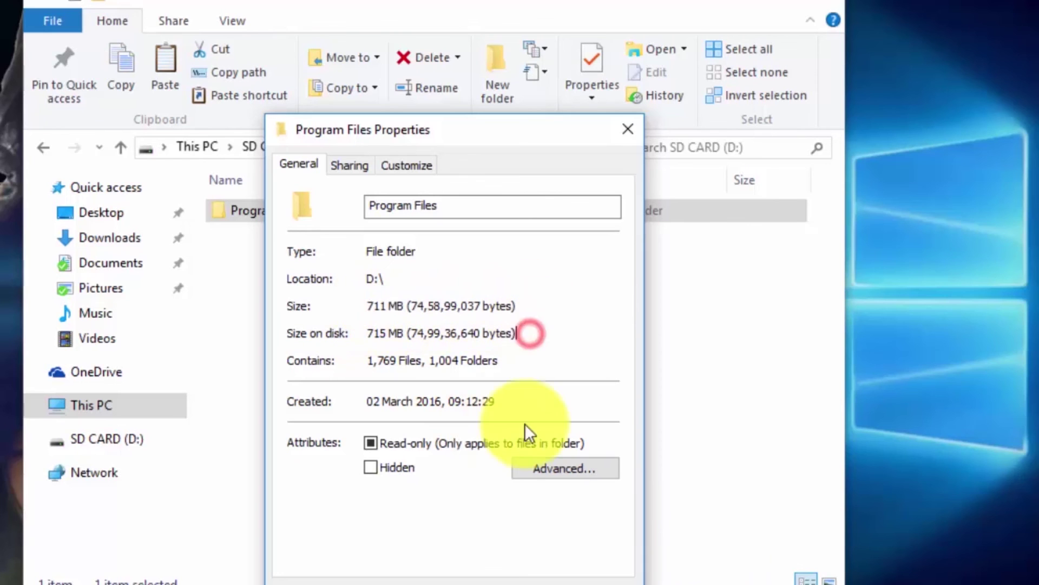